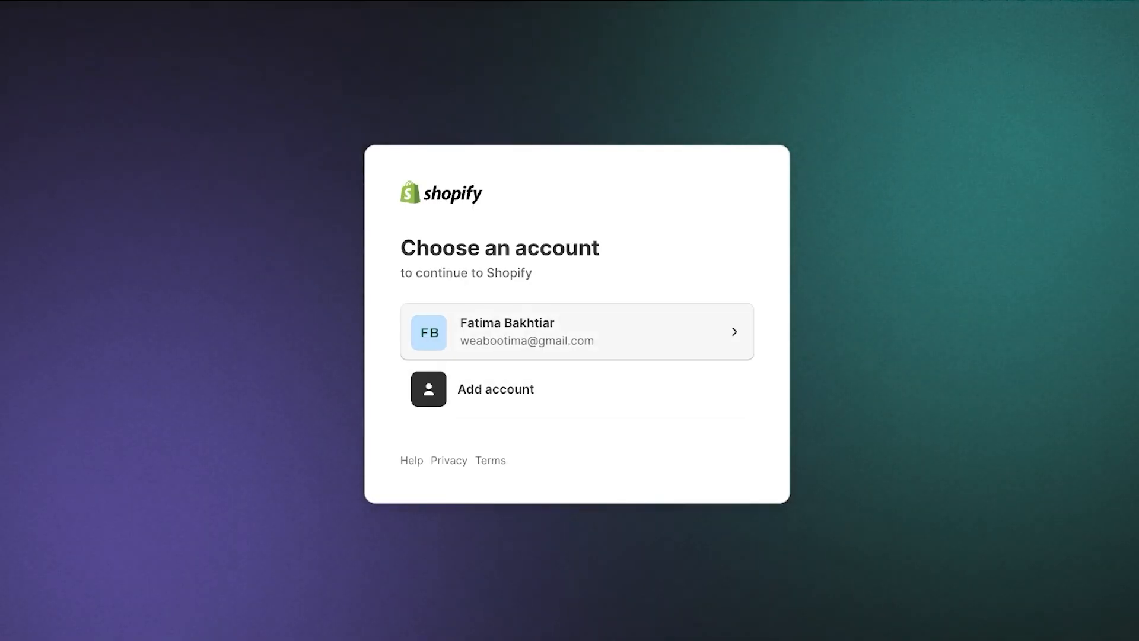
Continue with the listed existing account to open the Allure store admin
{"action": "left_click", "coordinate": [576, 332]}
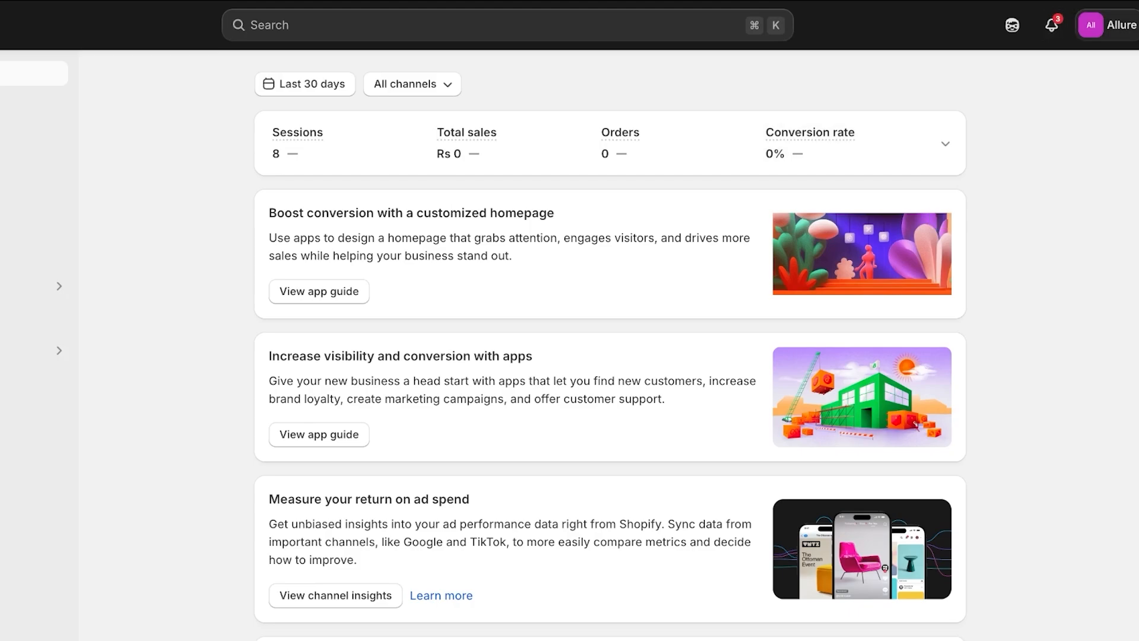
Open the store account menu and go to the All stores overview
{"action": "left_click", "coordinate": [1107, 25]}
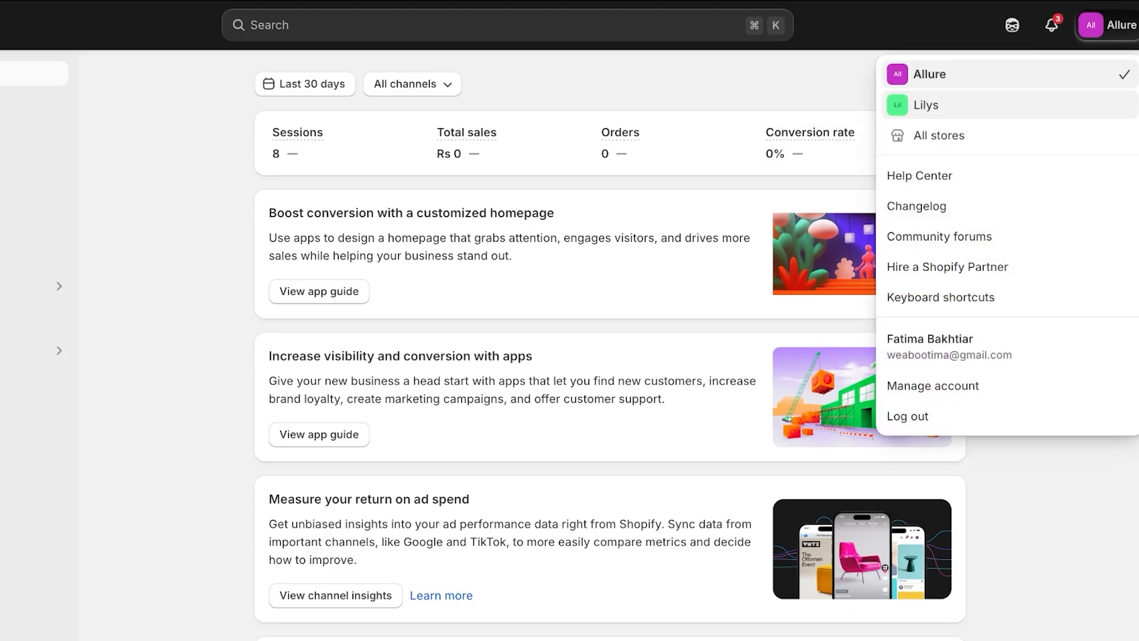
{"action": "left_click", "coordinate": [939, 135]}
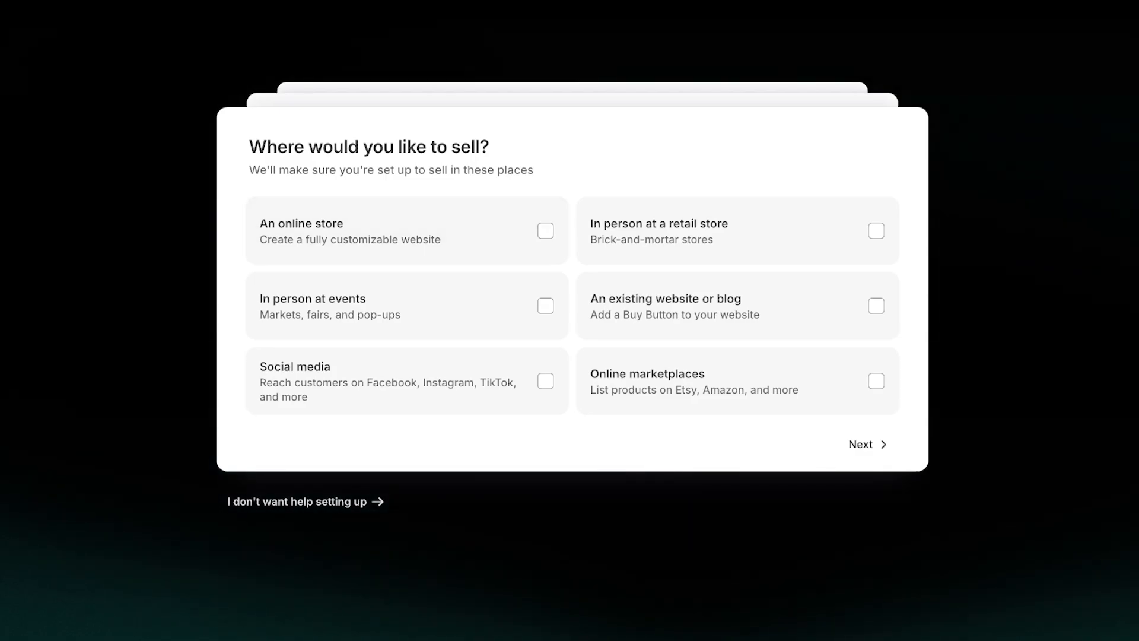
Choose 'I don't want help setting up', then 'Skip, I'll decide later' for the plan
{"action": "left_click", "coordinate": [305, 502]}
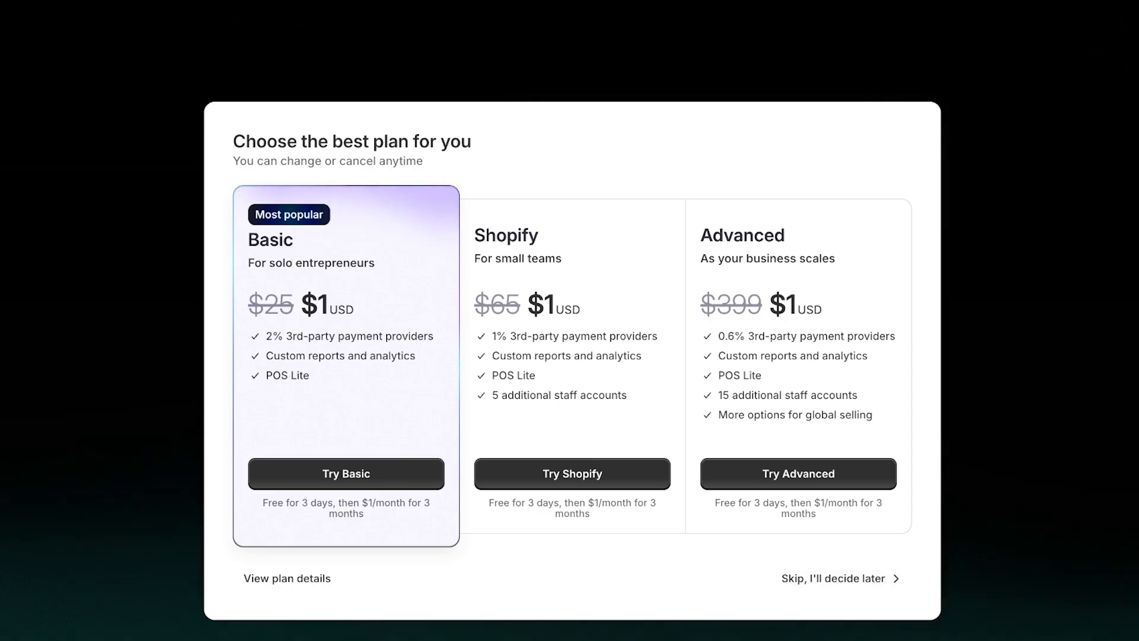
{"action": "left_click", "coordinate": [836, 579]}
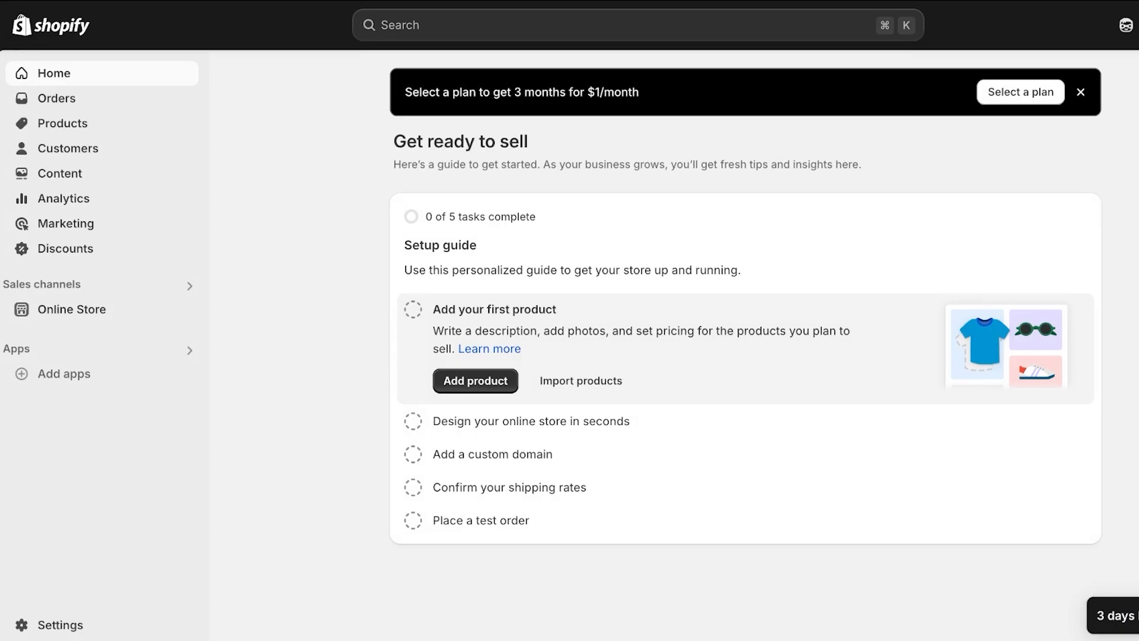
Dismiss the plan banner and open the store profile in Settings
{"action": "left_click", "coordinate": [1080, 92]}
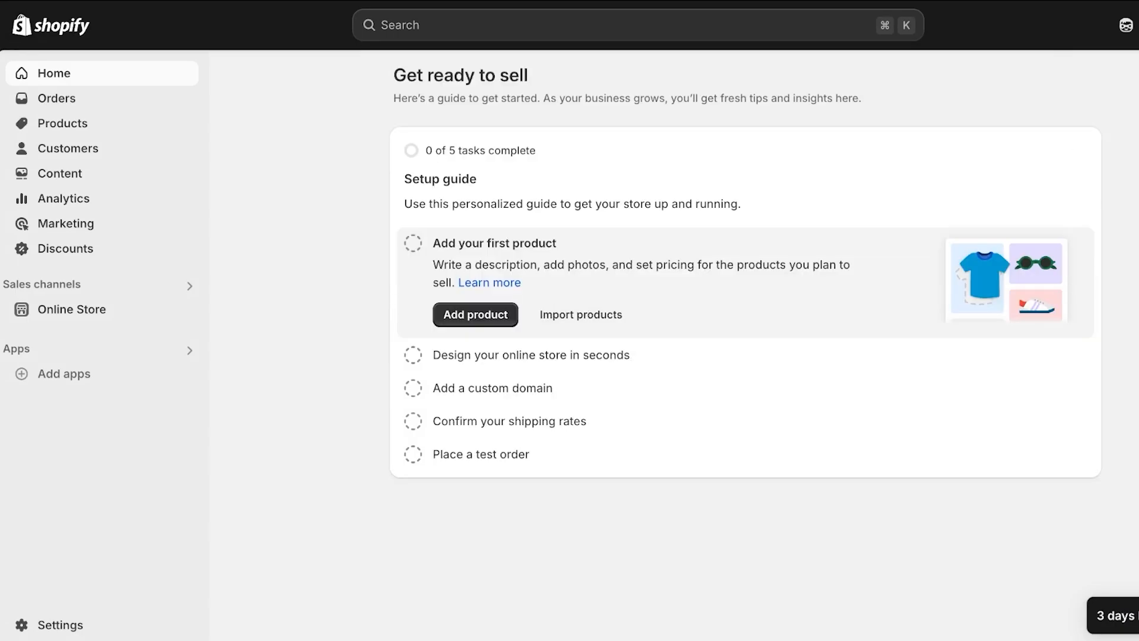
{"action": "left_click", "coordinate": [60, 624]}
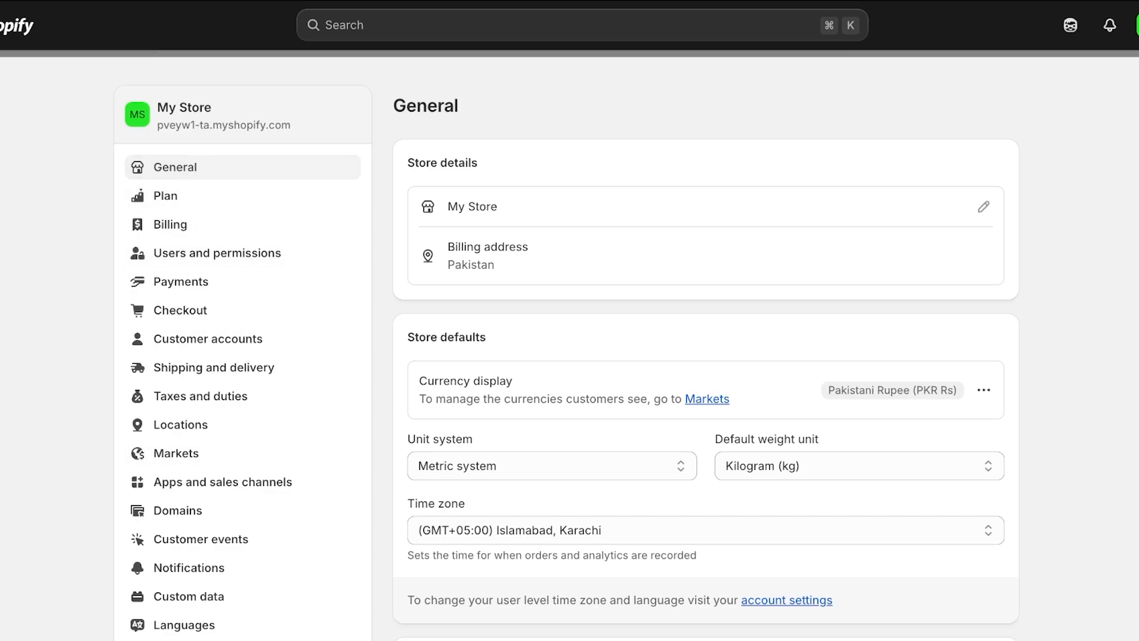
{"action": "left_click_drag", "start_coordinate": [448, 206], "coordinate": [491, 207]}
{"action": "left_click", "coordinate": [984, 206]}
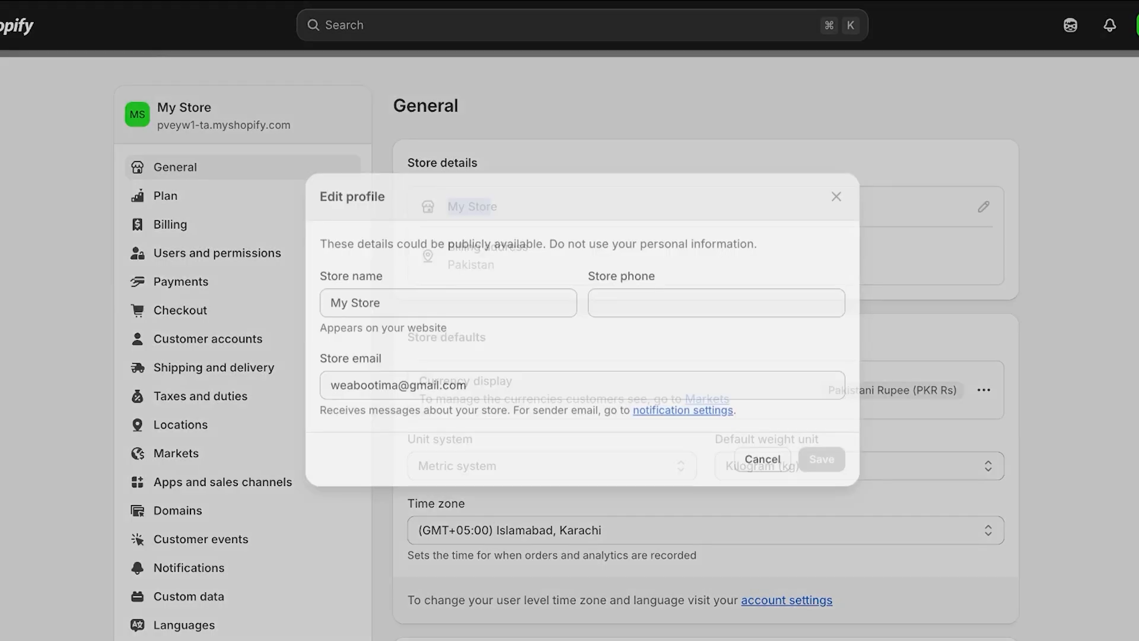
Rename the store to SPENCER and save a store phone number
{"action": "left_click_drag", "start_coordinate": [385, 297], "coordinate": [328, 297]}
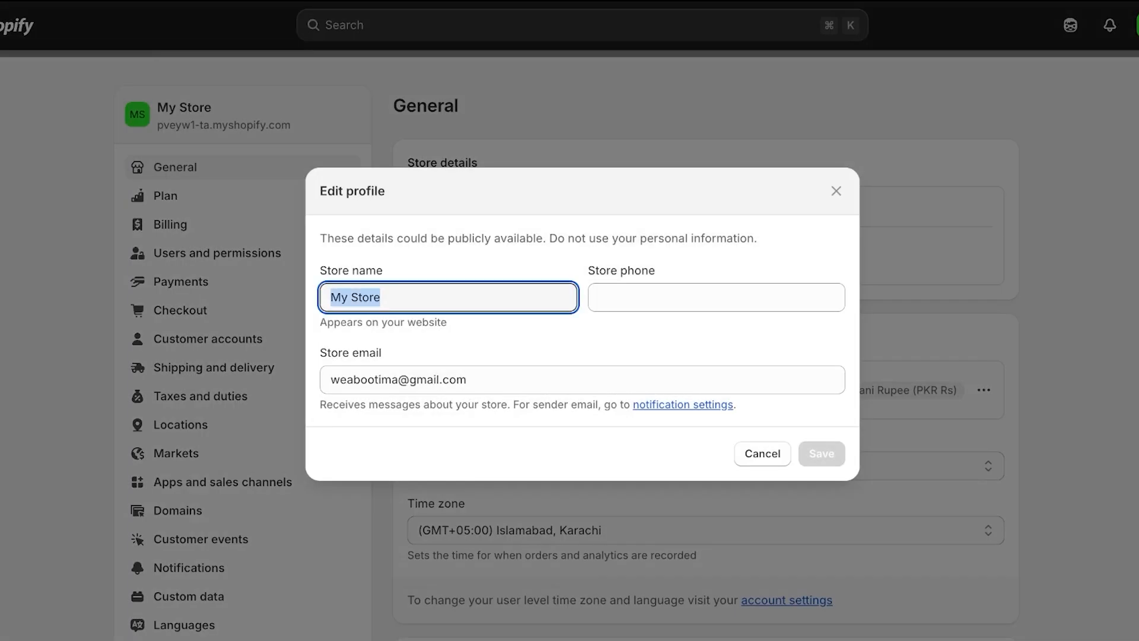
{"action": "type", "text": "A"}
{"action": "key", "text": "BackSpace"}
{"action": "type", "text": "SPENCER"}
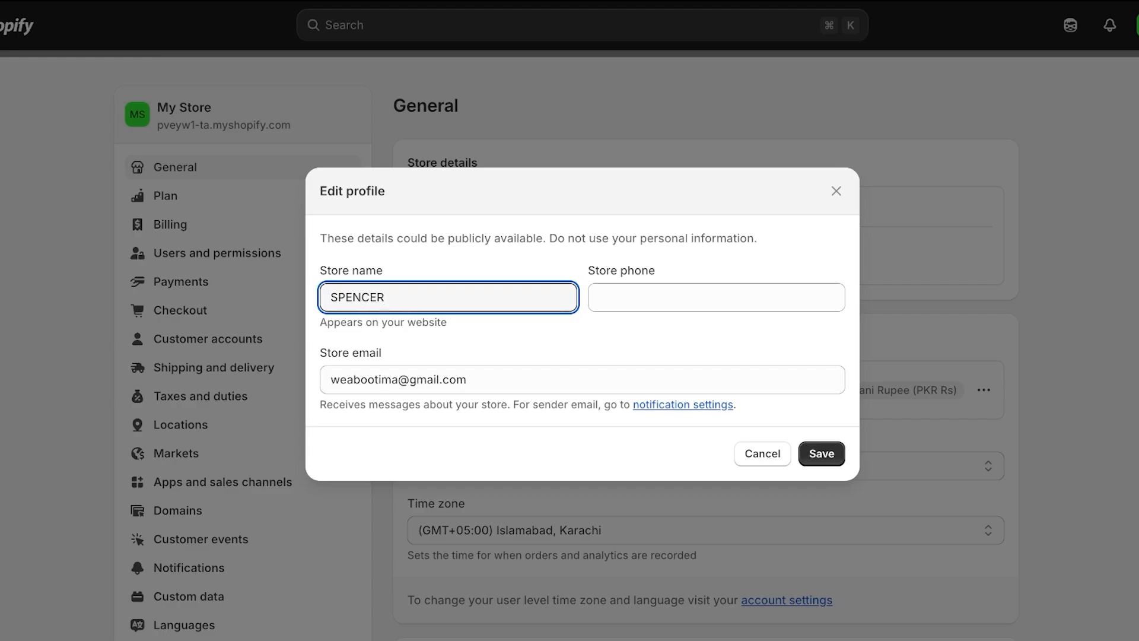
{"action": "left_click", "coordinate": [599, 297]}
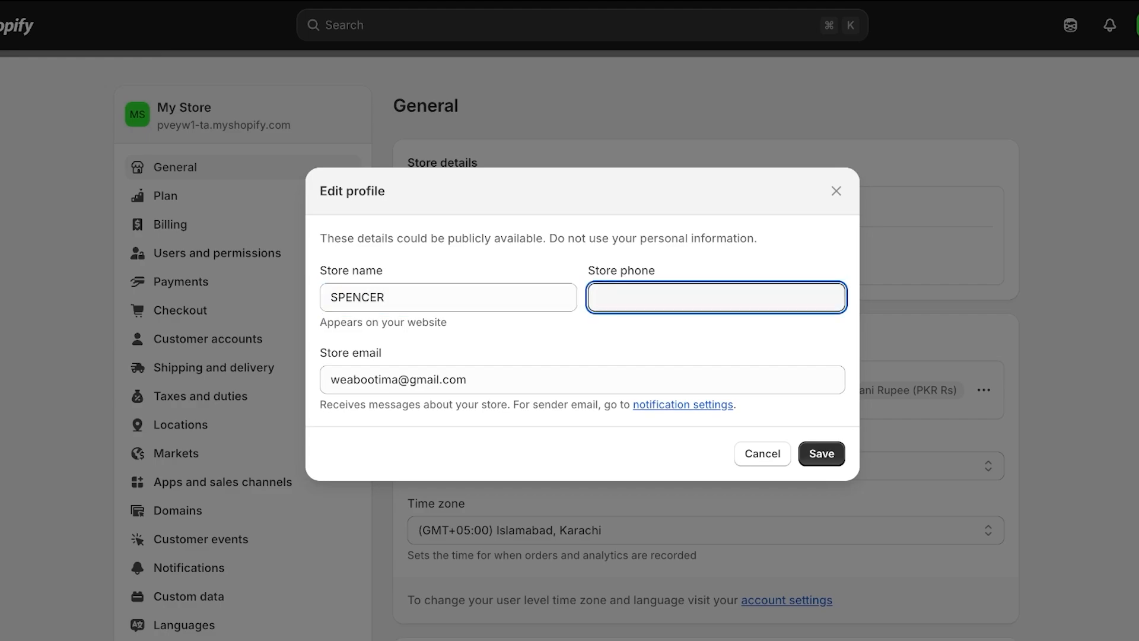
{"action": "key", "text": "Return"}
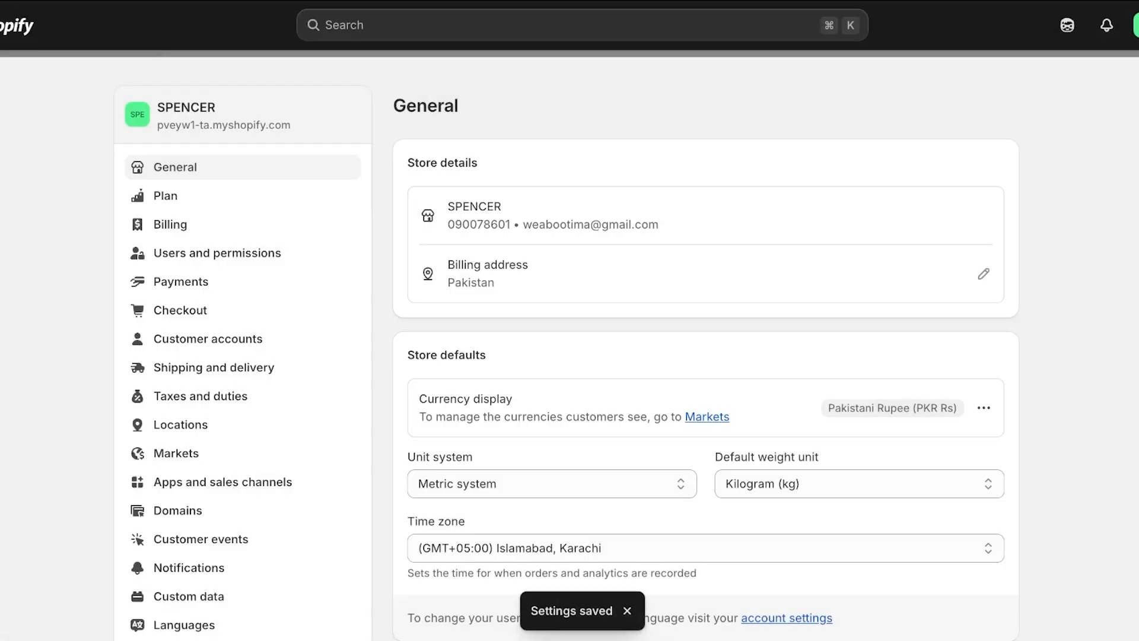
{"action": "left_click", "coordinate": [983, 273]}
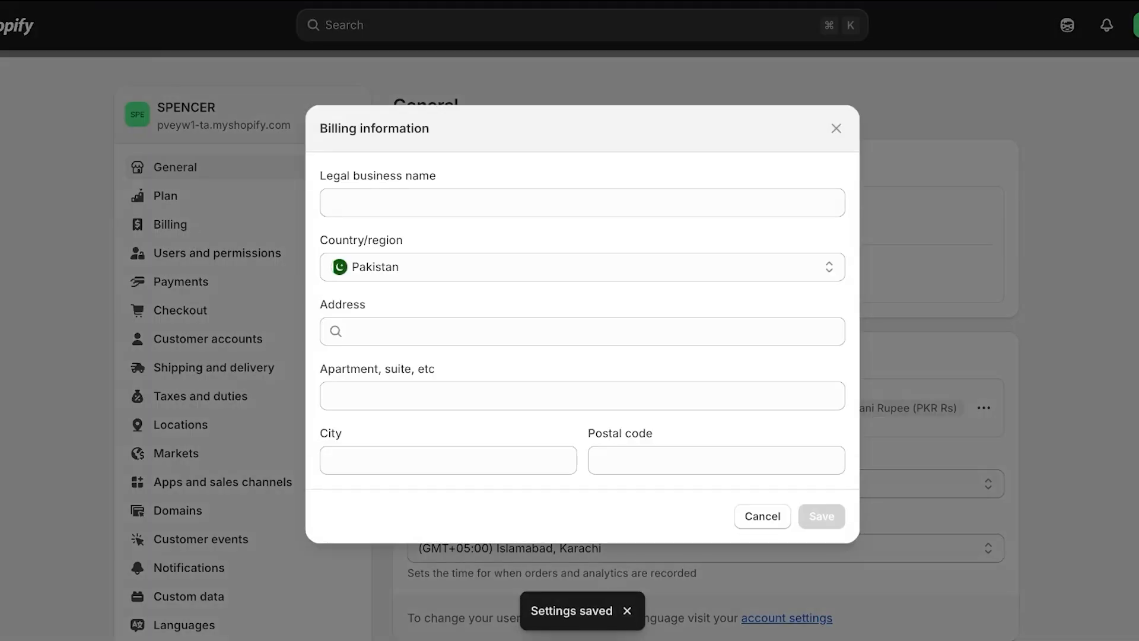
Save billing information with legal name Spencer, country Canada and the suggested address
{"action": "left_click", "coordinate": [582, 203]}
{"action": "type", "text": "Spencer"}
{"action": "key", "text": "Tab"}
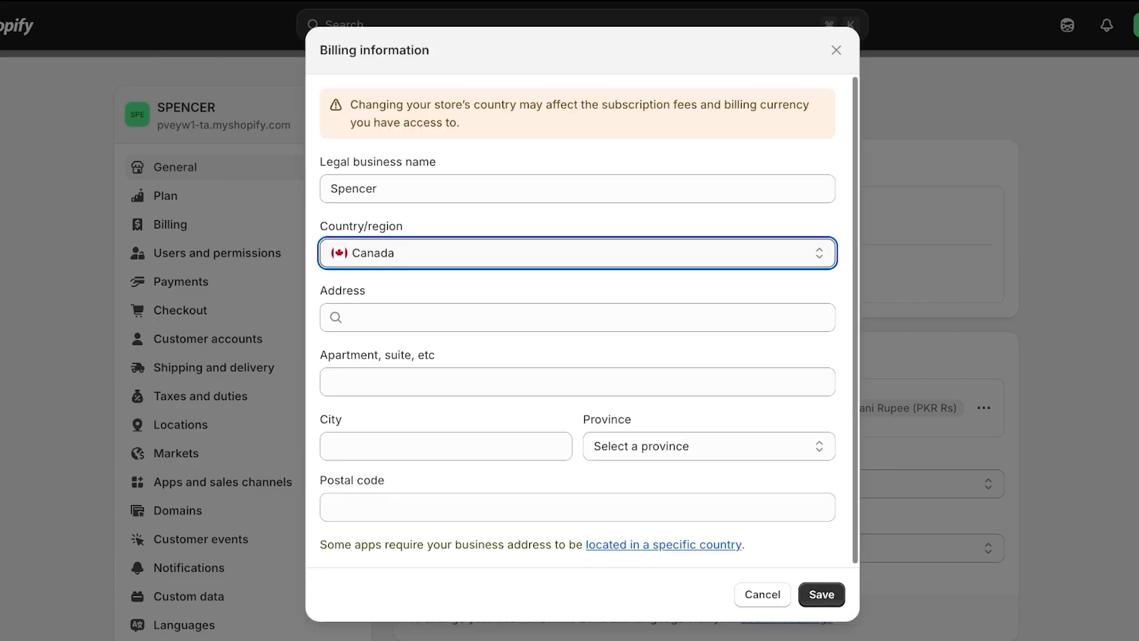
{"action": "left_click", "coordinate": [577, 318]}
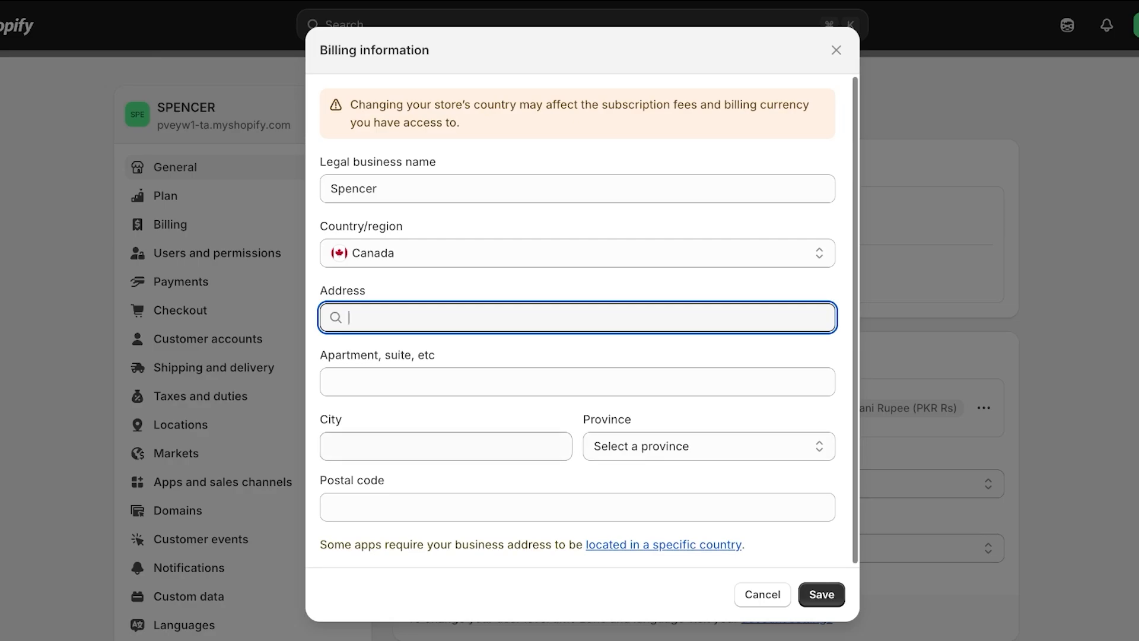
{"action": "left_click", "coordinate": [709, 446]}
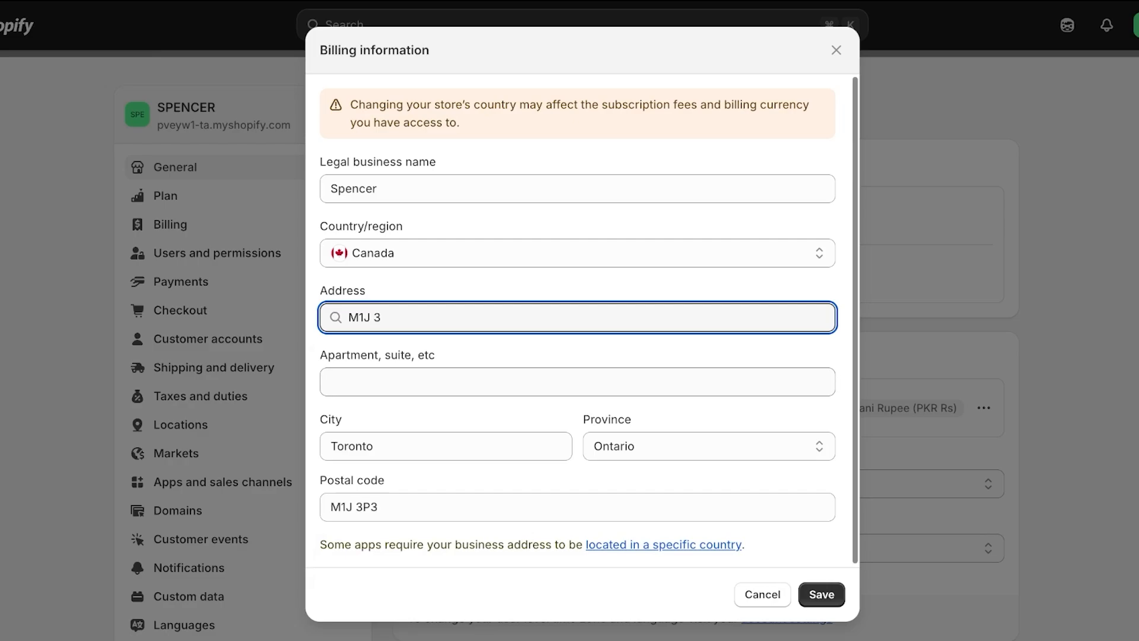
{"action": "left_click", "coordinate": [577, 381]}
{"action": "left_click", "coordinate": [822, 595]}
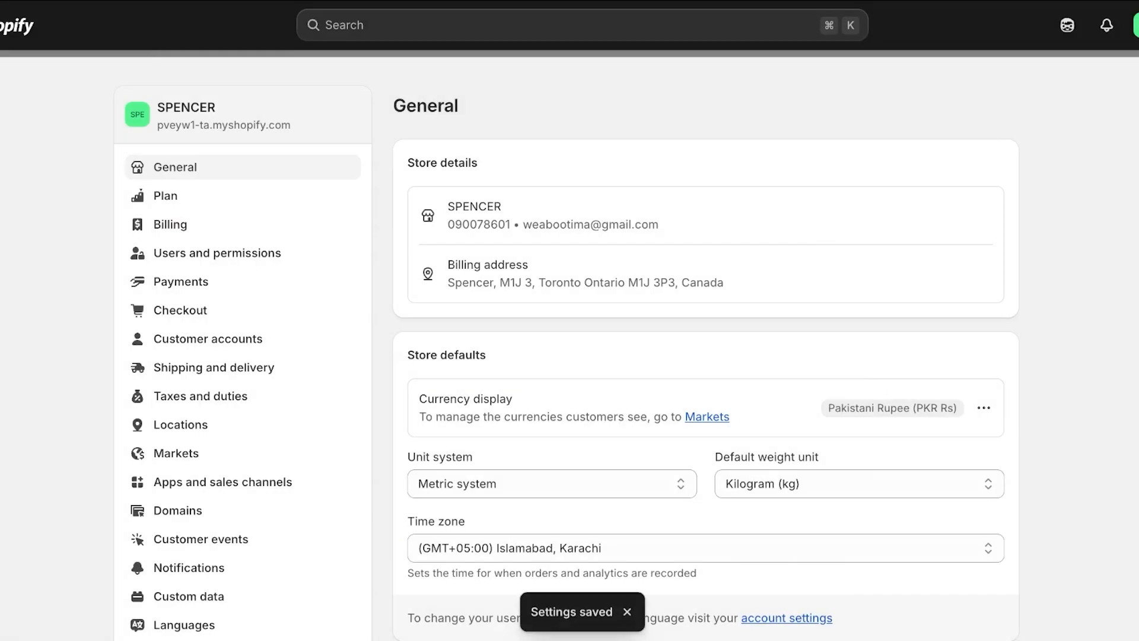
{"action": "scroll", "coordinate": [706, 356], "scroll_direction": "down", "scroll_amount": 7}
{"action": "scroll", "coordinate": [706, 356], "scroll_direction": "up", "scroll_amount": 7}
{"action": "scroll", "coordinate": [706, 356], "scroll_direction": "down", "scroll_amount": 15}
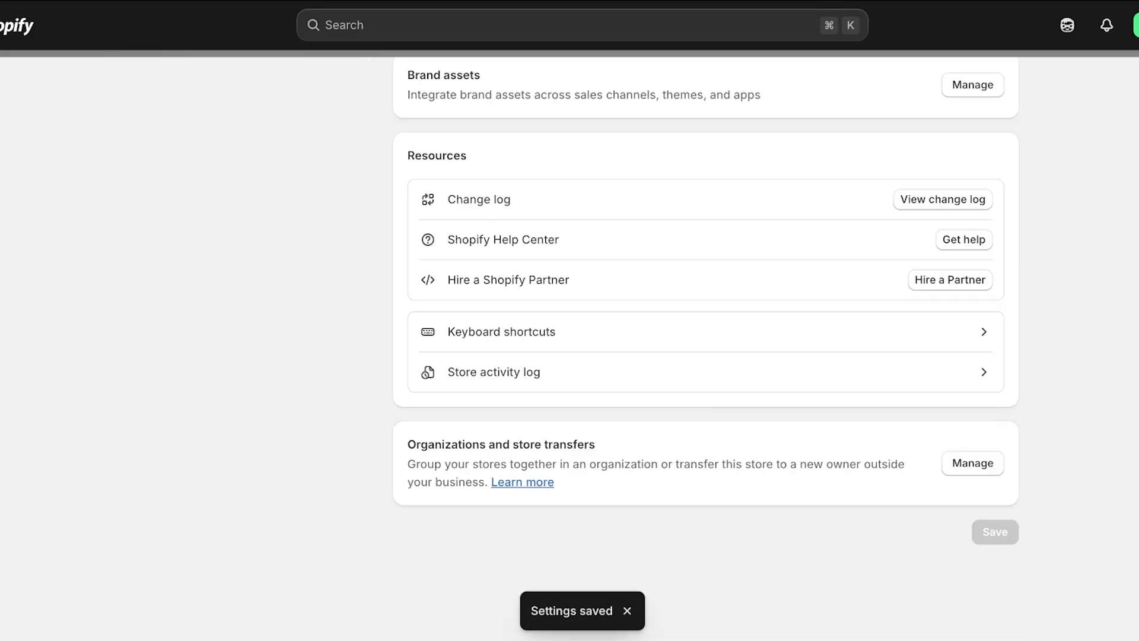
{"action": "scroll", "coordinate": [706, 356], "scroll_direction": "up", "scroll_amount": 15}
{"action": "scroll", "coordinate": [706, 356], "scroll_direction": "down", "scroll_amount": 3}
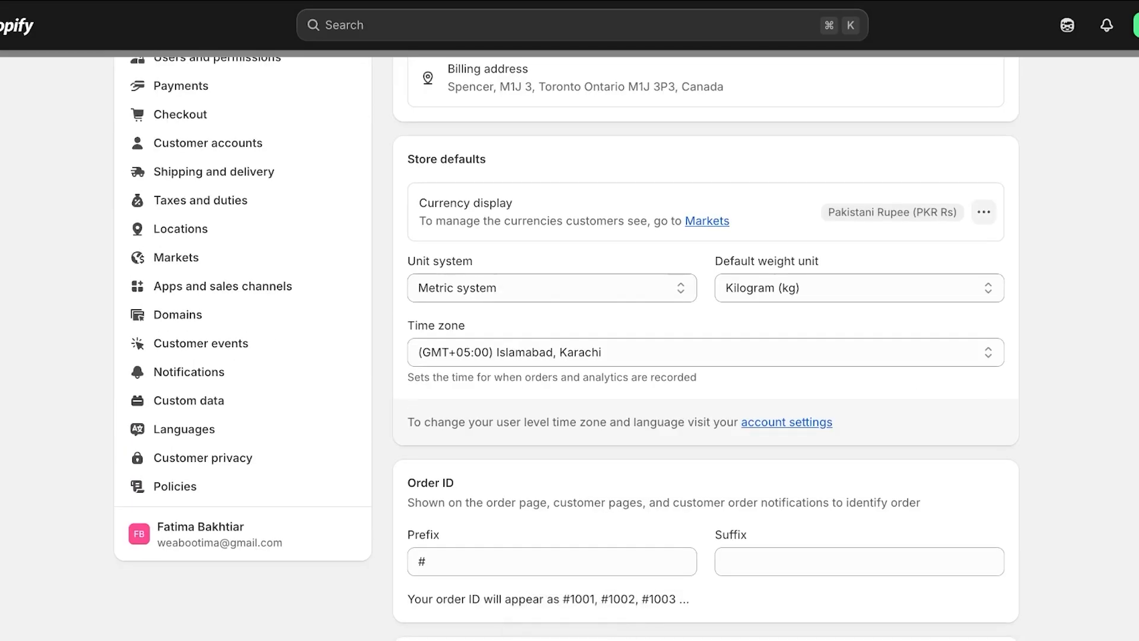
Change the store currency to US Dollar (USD $) and return to the admin home
{"action": "left_click", "coordinate": [983, 212]}
{"action": "left_click", "coordinate": [890, 247]}
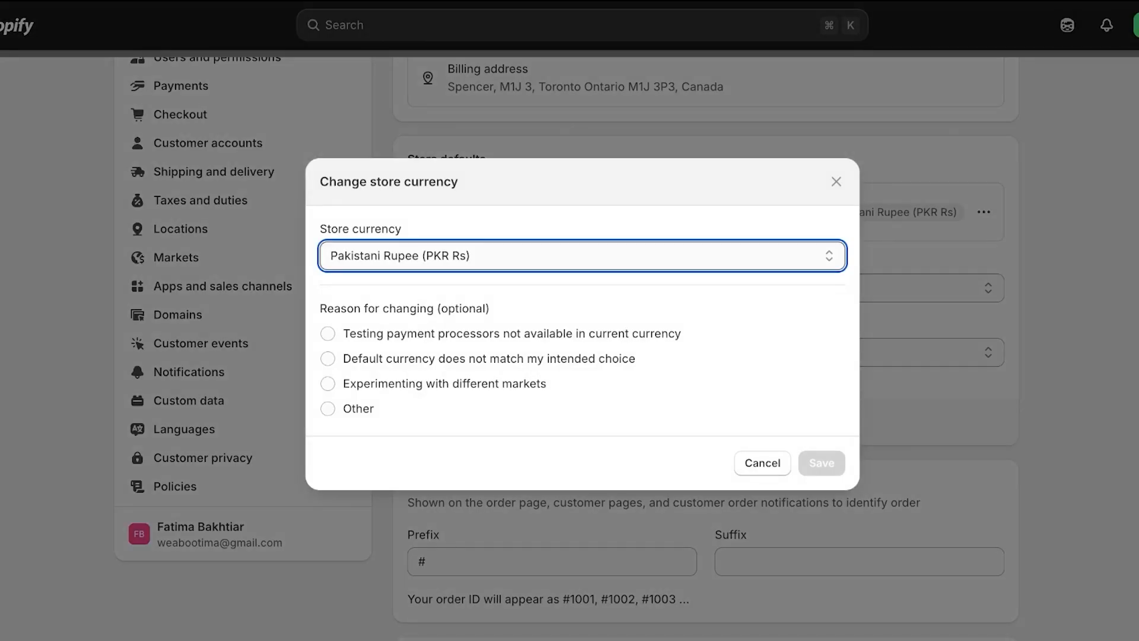
{"action": "left_click", "coordinate": [415, 224]}
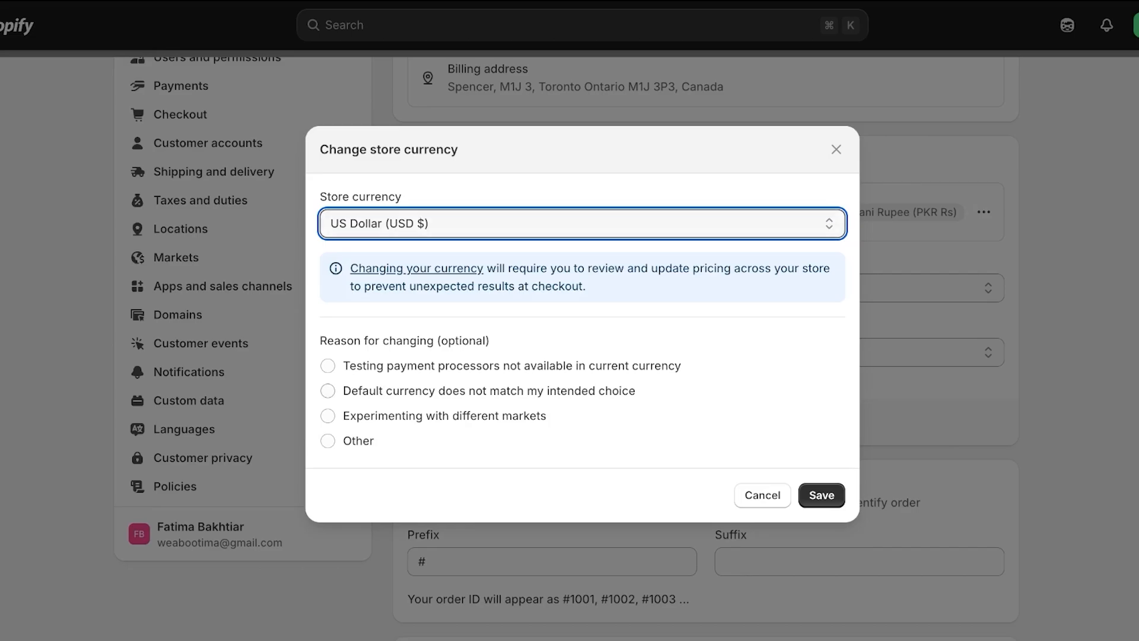
{"action": "left_click", "coordinate": [821, 495]}
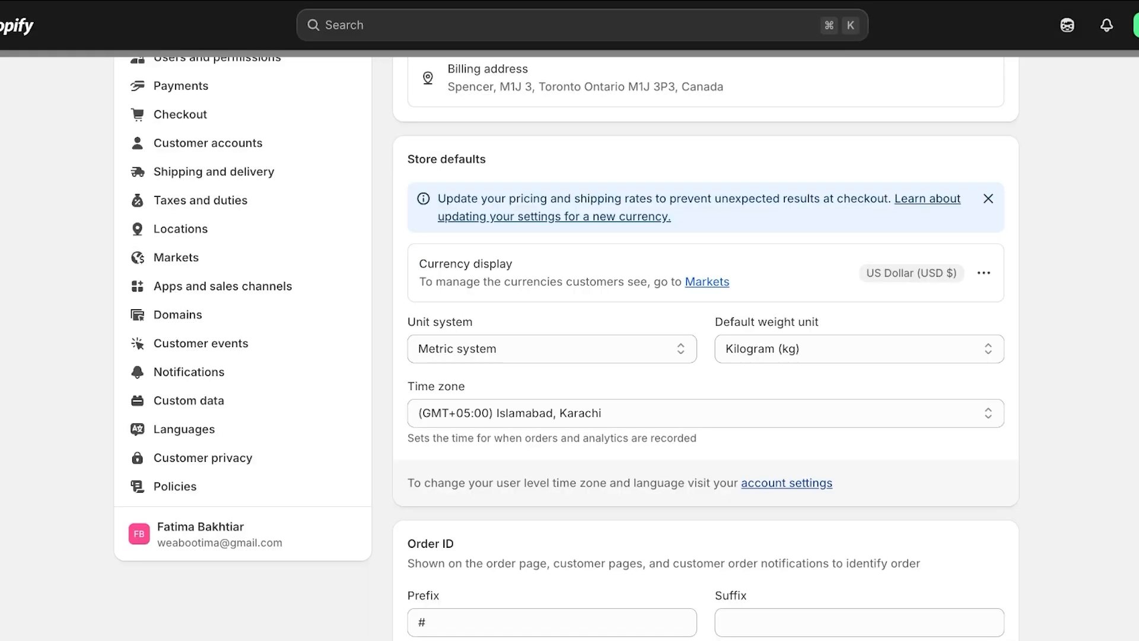
{"action": "scroll", "coordinate": [706, 344], "scroll_direction": "up", "scroll_amount": 3}
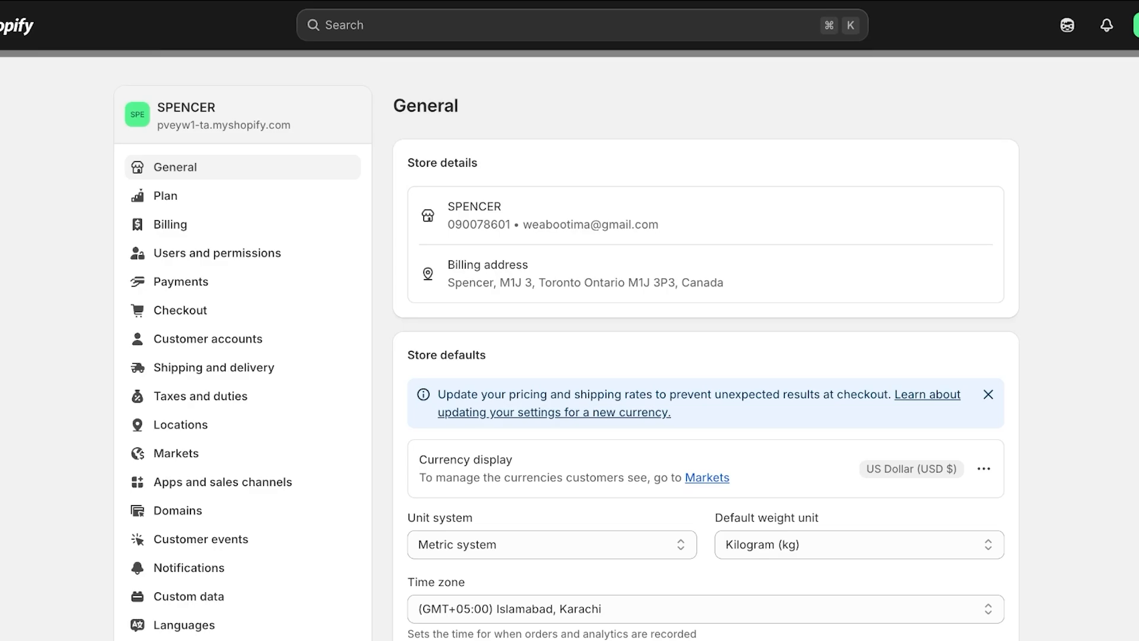
{"action": "key", "text": "Escape"}
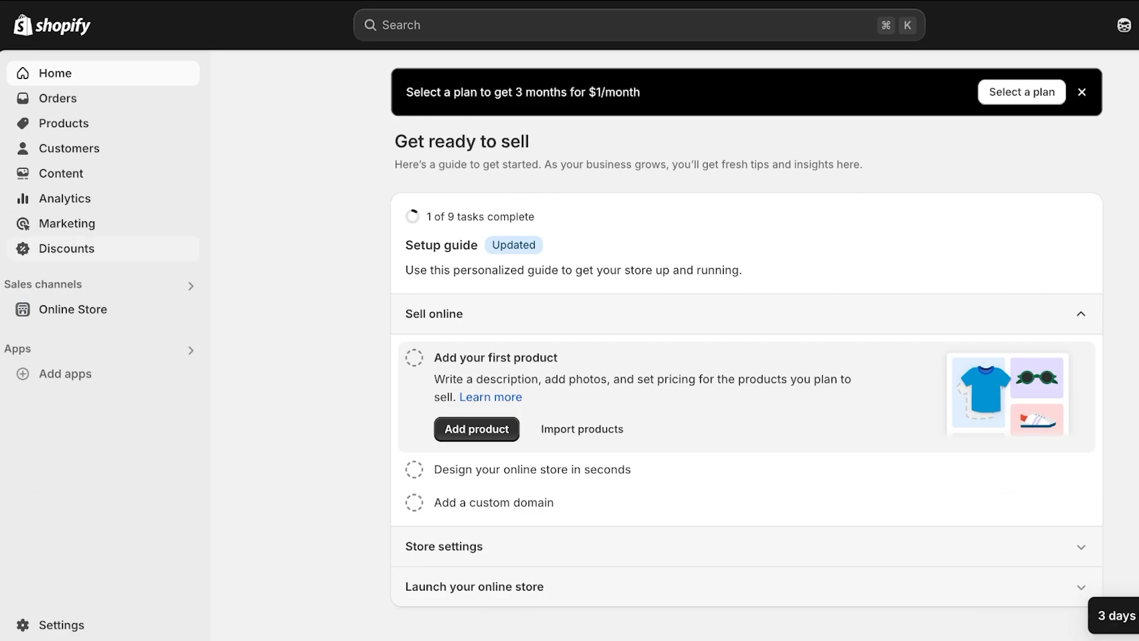
Add a new product titled 'LIP ME - Liquid Lipstick'
{"action": "left_click", "coordinate": [64, 123]}
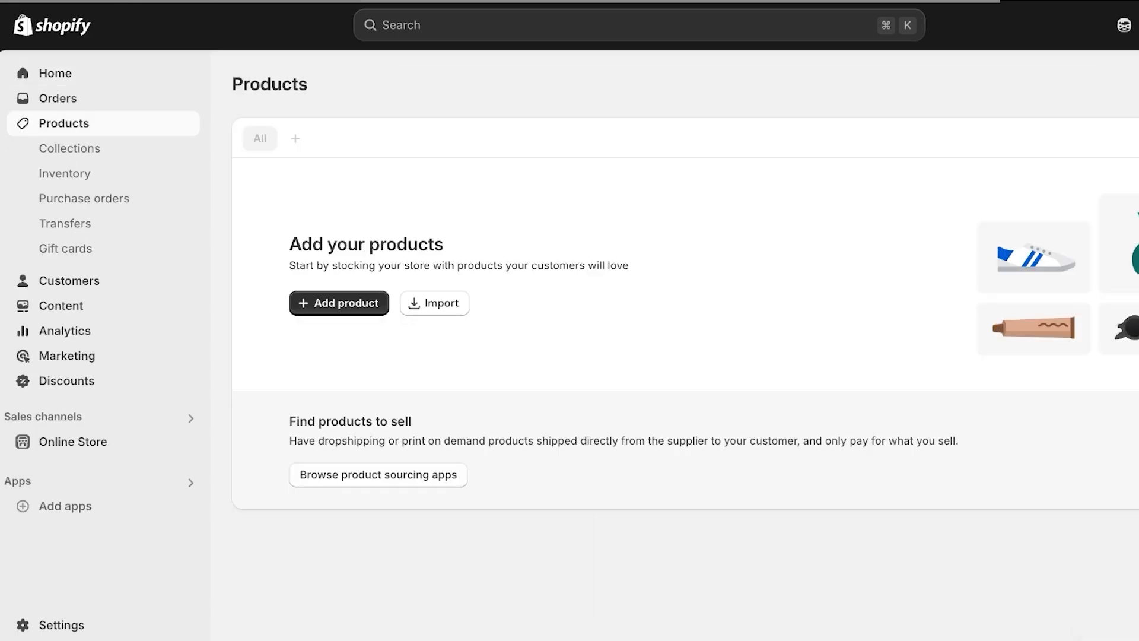
{"action": "left_click", "coordinate": [339, 302]}
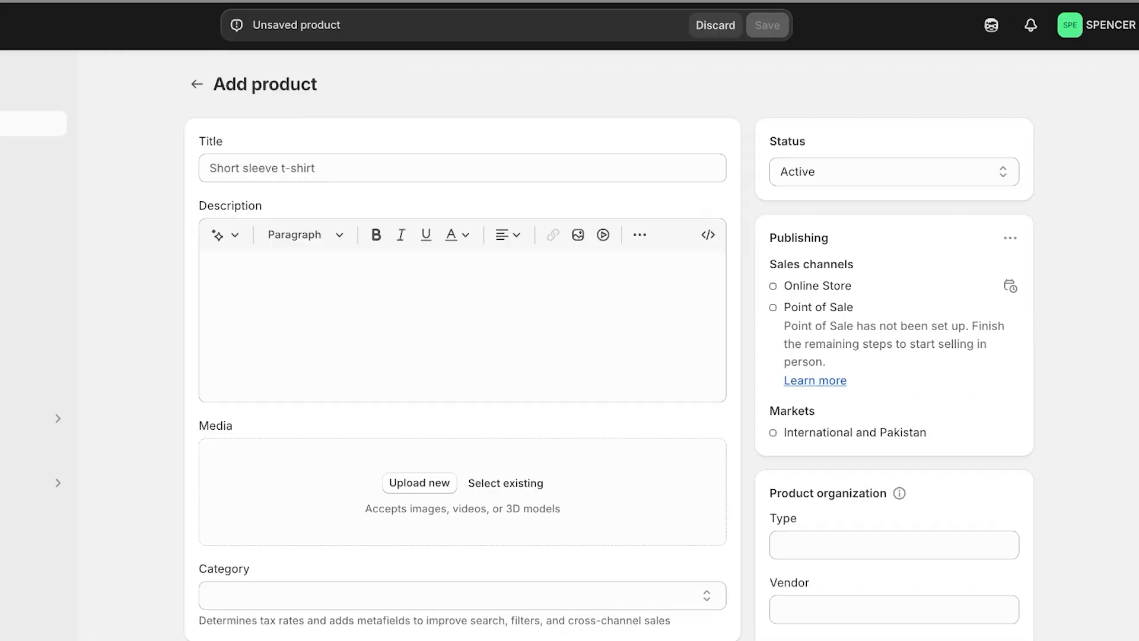
{"action": "left_click", "coordinate": [462, 168]}
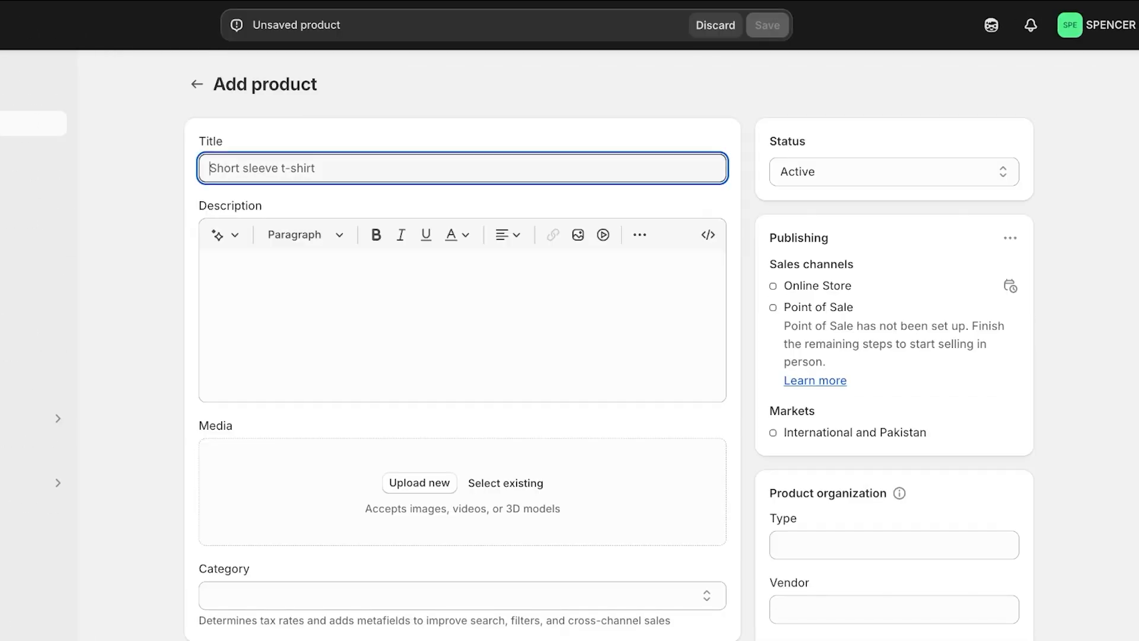
{"action": "type", "text": "A"}
{"action": "key", "text": "BackSpace"}
{"action": "type", "text": "Liquid Lipstick"}
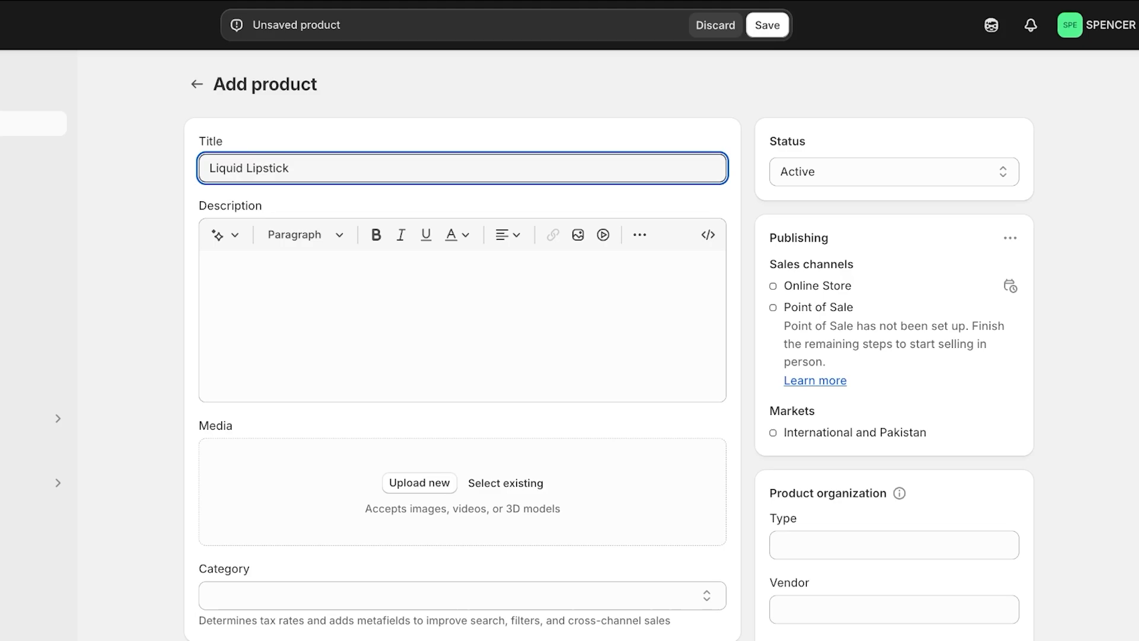
{"action": "left_click", "coordinate": [209, 167]}
{"action": "type", "text": "LIP ME -"}
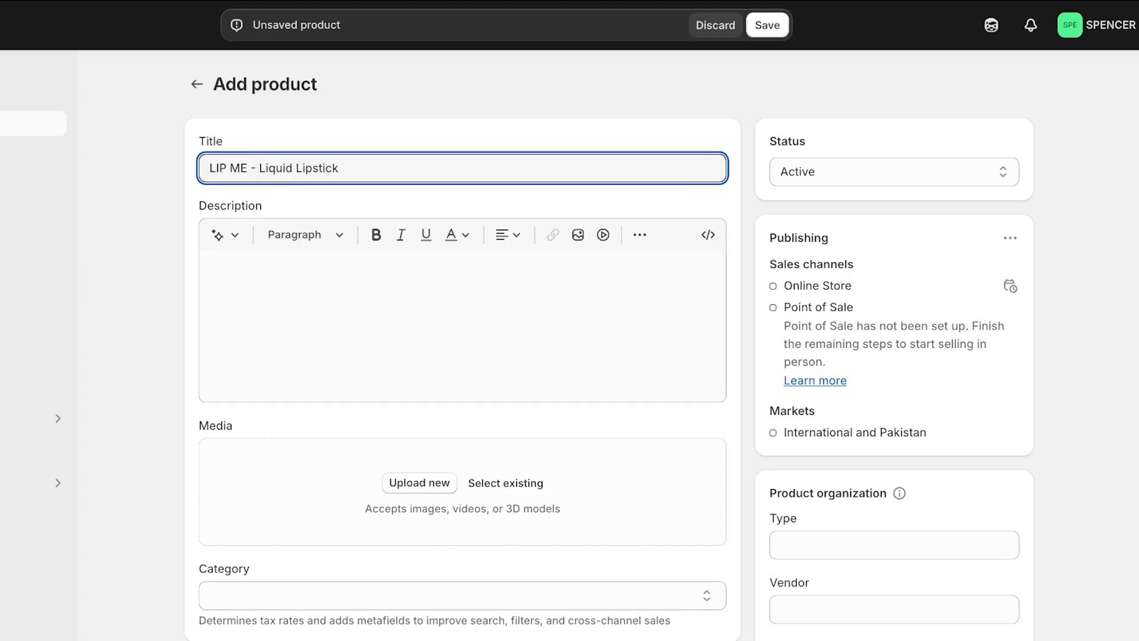
{"action": "left_click", "coordinate": [211, 268]}
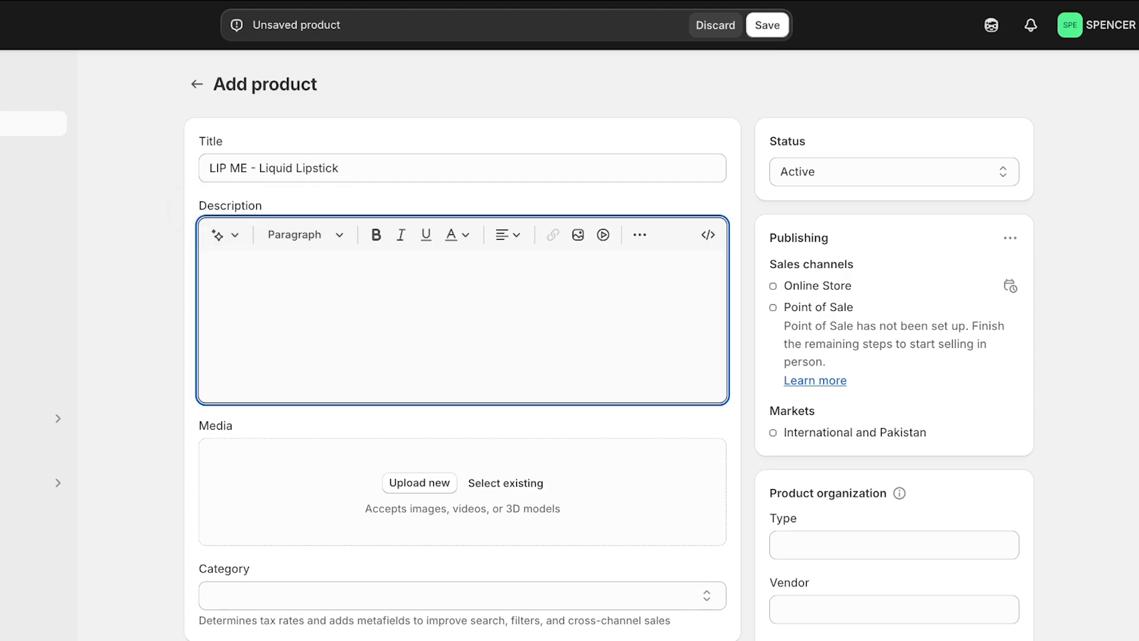
Give the AI description generator keywords: liquid lipstick LIP ME, lasts 6 hrs, hydration, loads of color
{"action": "left_click", "coordinate": [219, 235]}
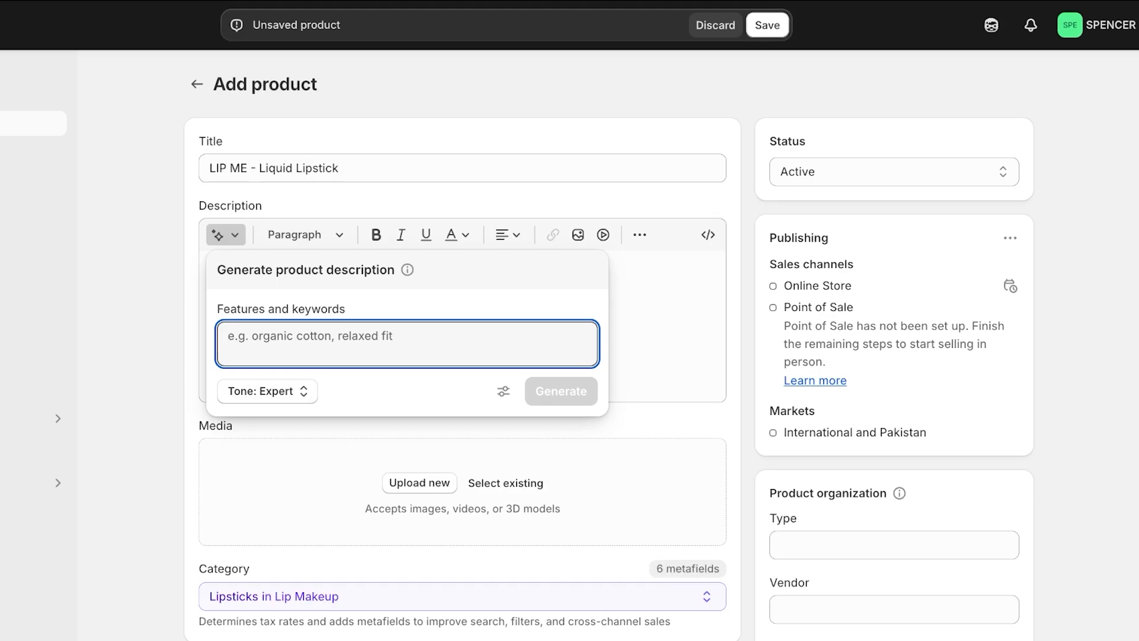
{"action": "type", "text": "Li"}
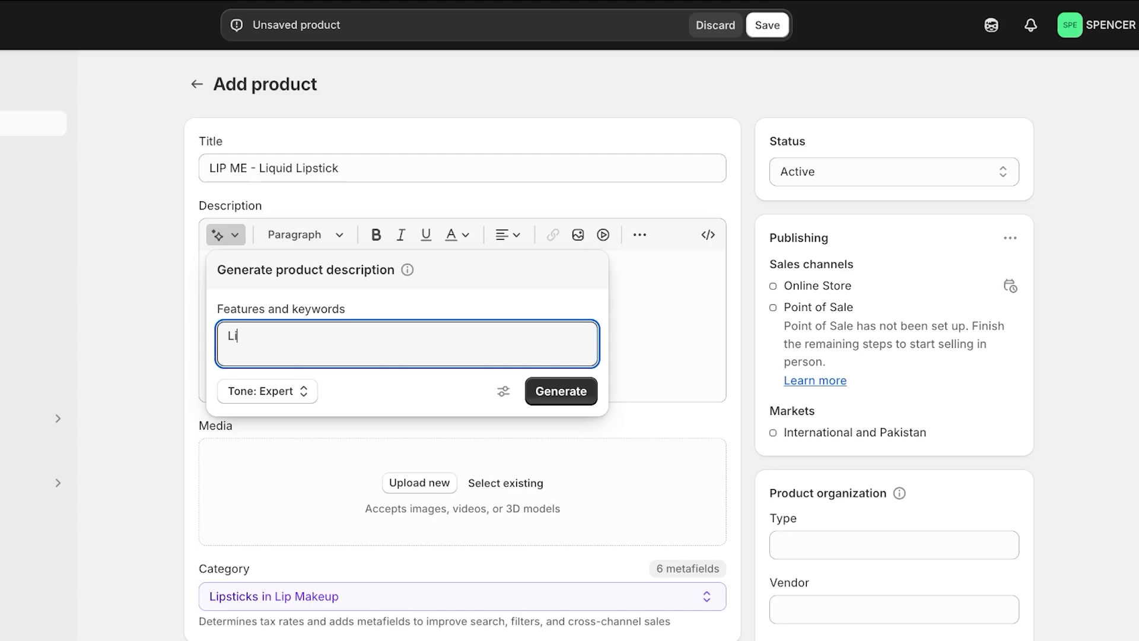
{"action": "type", "text": "quid lipstick"}
{"action": "key", "text": "BackSpace"}
{"action": "key", "text": "BackSpace"}
{"action": "key", "text": "BackSpace"}
{"action": "type", "text": "ick calle LIP ME. Lasts for"}
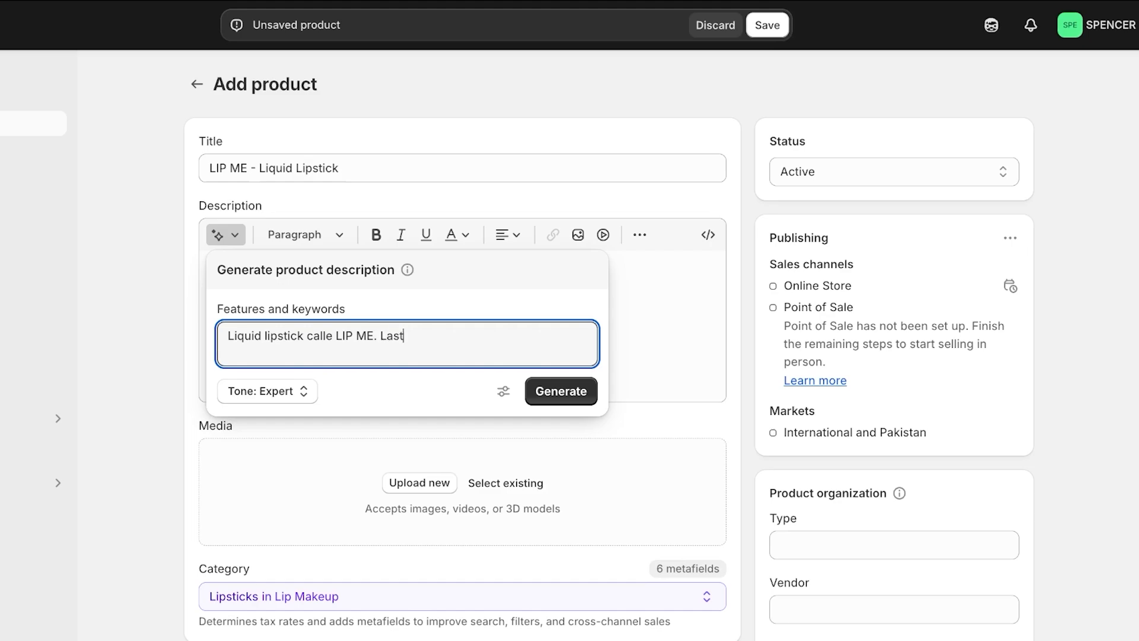
{"action": "type", "text": "6 hrs. provides hydration ba"}
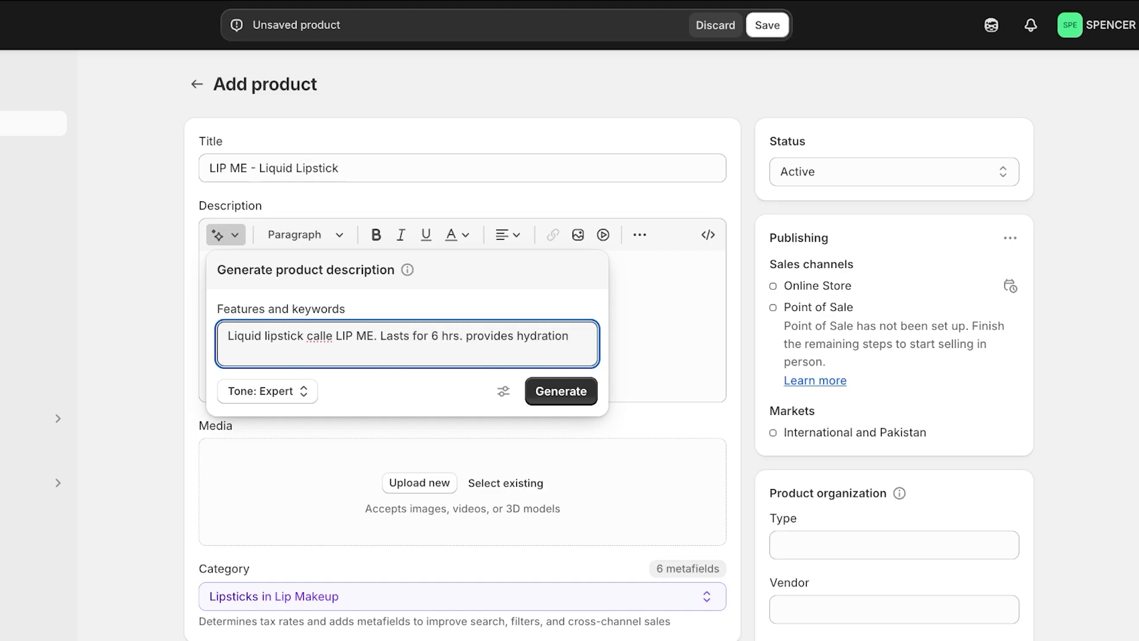
{"action": "key", "text": "BackSpace"}
{"action": "key", "text": "BackSpace"}
{"action": "type", "text": "with loads of color"}
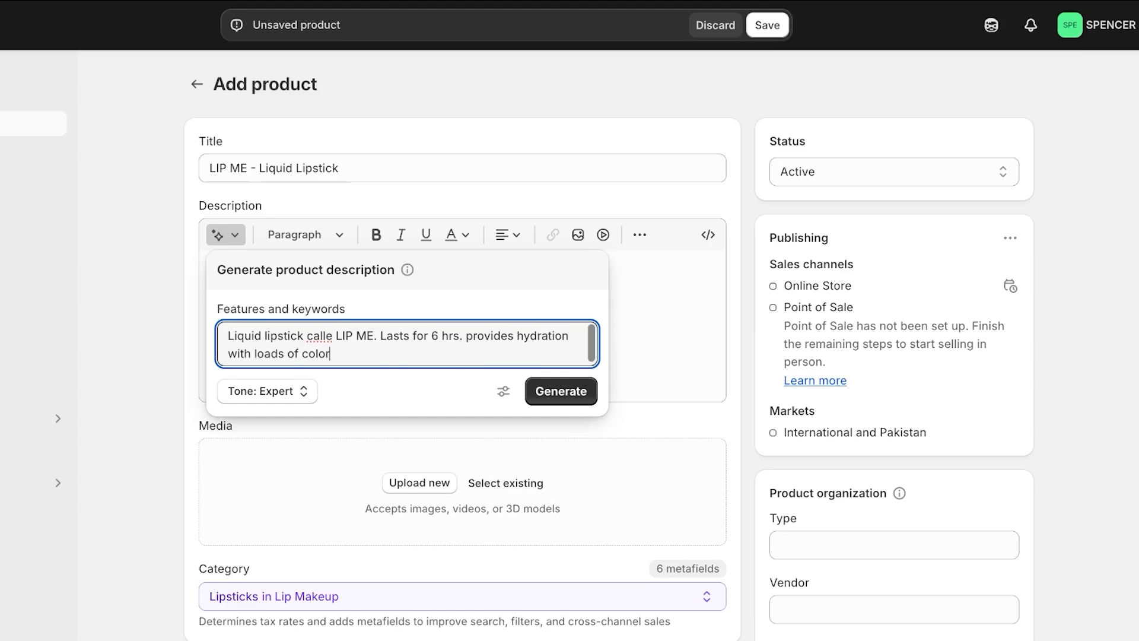
Generate a Playful-tone description and keep it as the product description
{"action": "left_click", "coordinate": [267, 391]}
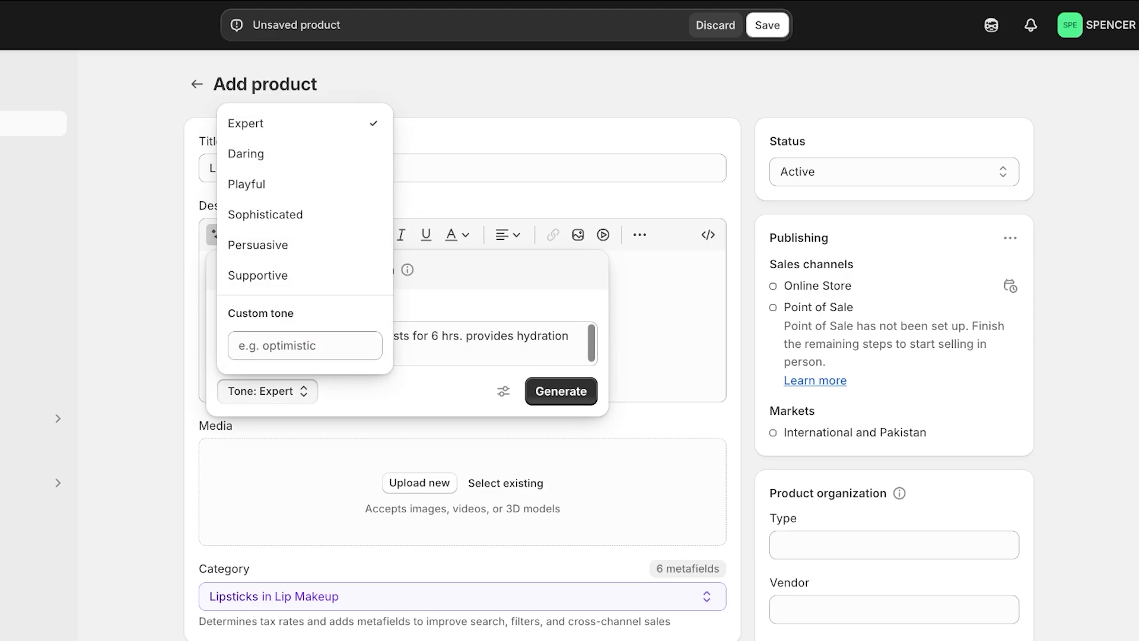
{"action": "left_click", "coordinate": [247, 184]}
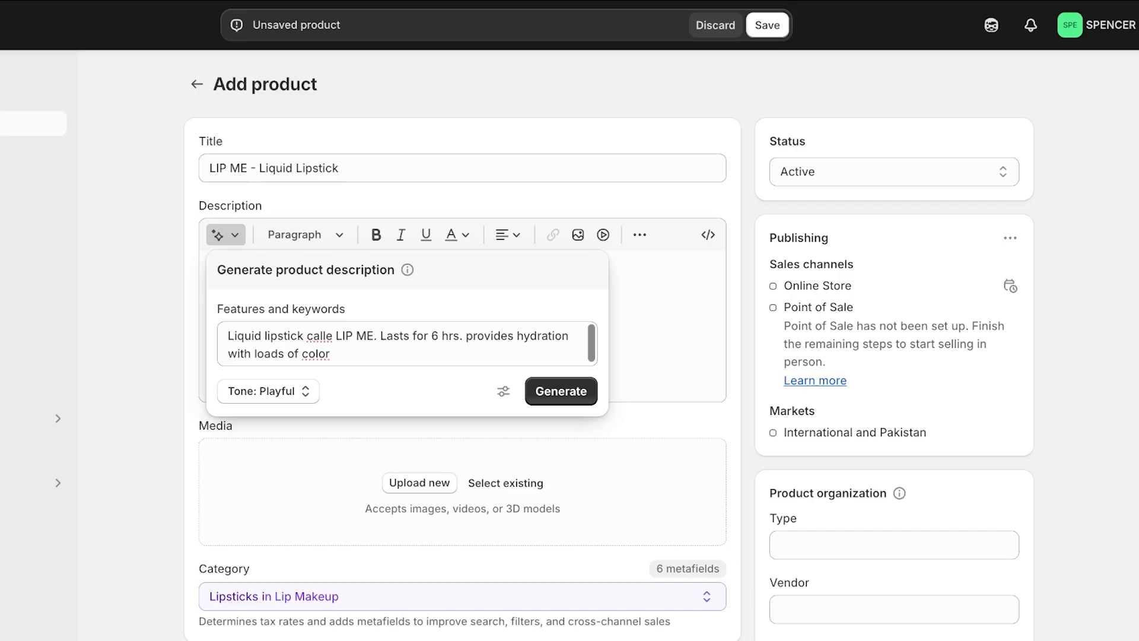
{"action": "left_click", "coordinate": [503, 391]}
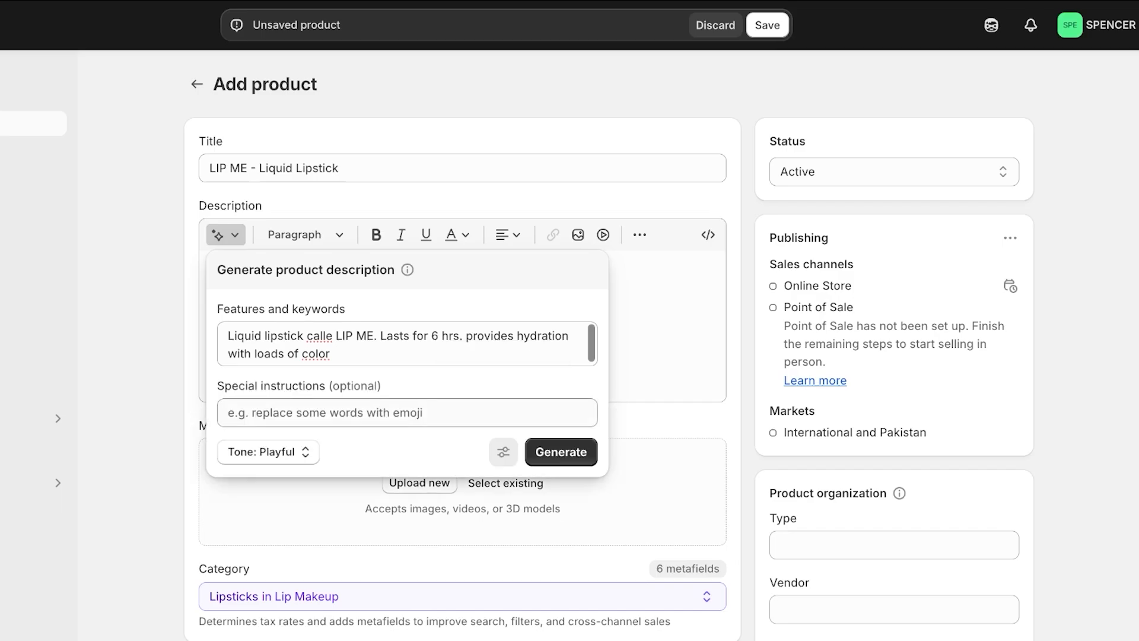
{"action": "left_click", "coordinate": [560, 452]}
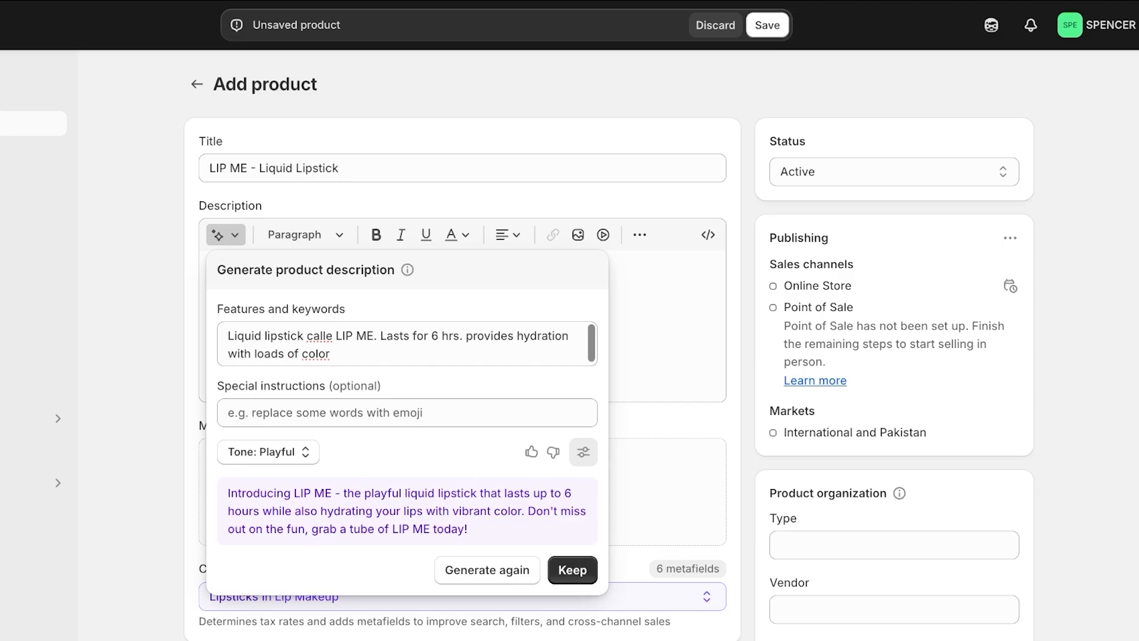
{"action": "left_click", "coordinate": [572, 570]}
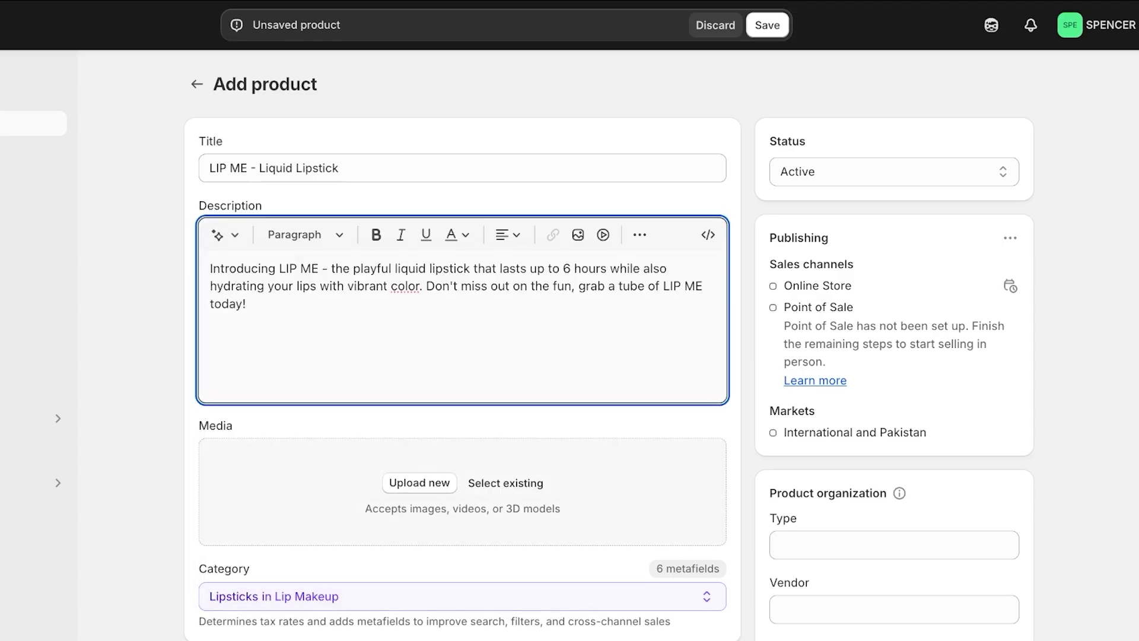
{"action": "scroll", "coordinate": [570, 355], "scroll_direction": "down", "scroll_amount": 1}
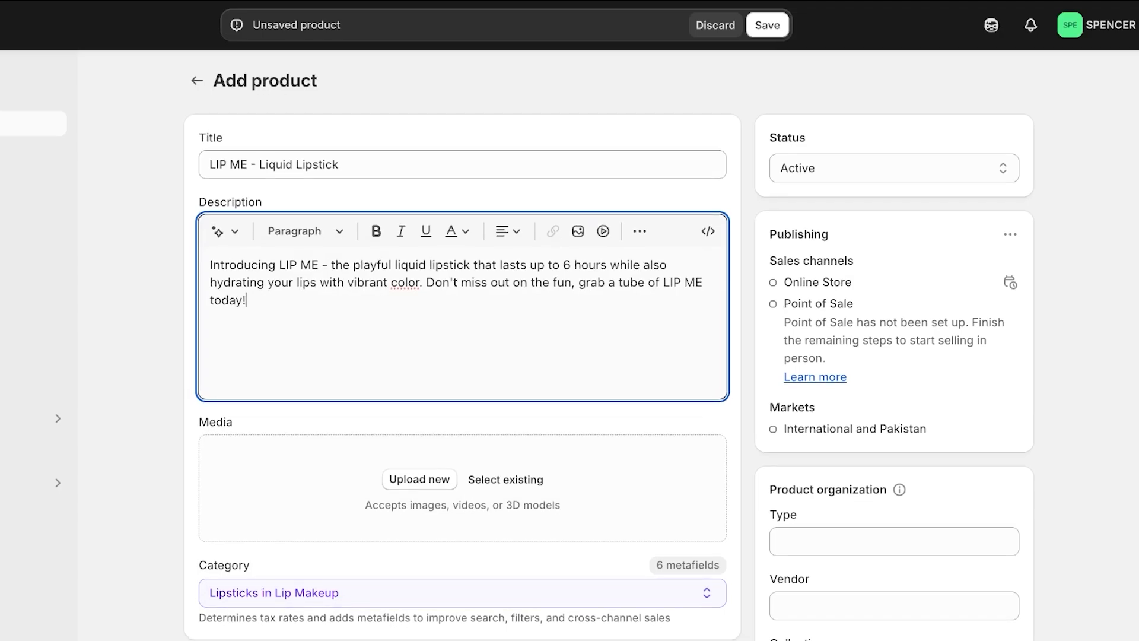
{"action": "scroll", "coordinate": [569, 356], "scroll_direction": "down", "scroll_amount": 3}
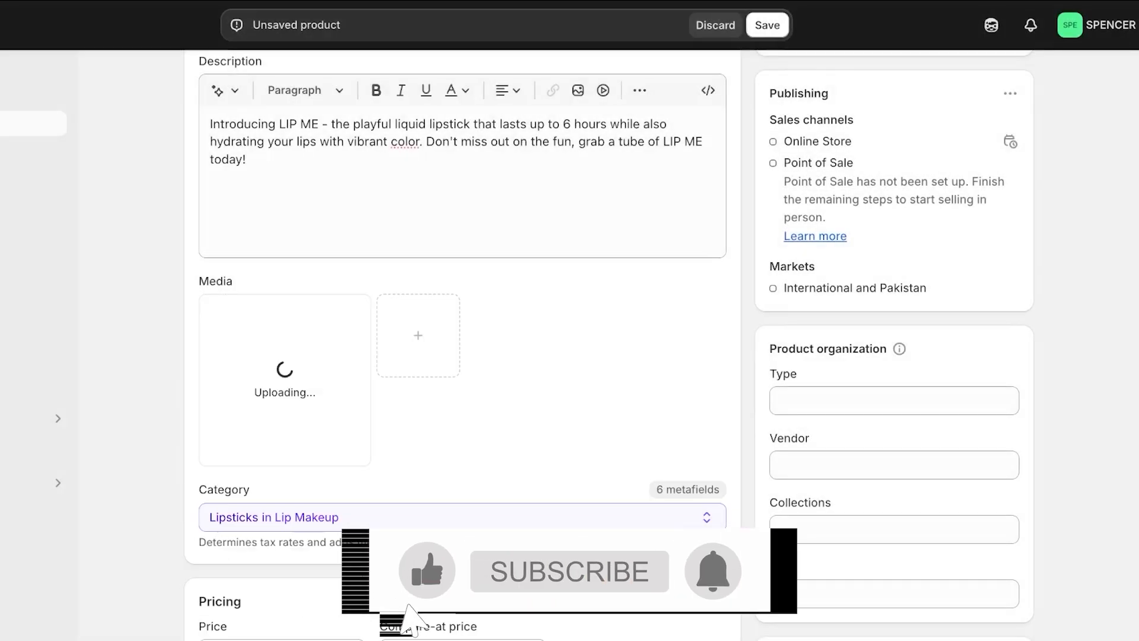
Attach DRAMA_2 and PASSIONATEROSE_2 from the file picker as product media
{"action": "scroll", "coordinate": [463, 338], "scroll_direction": "up", "scroll_amount": 1}
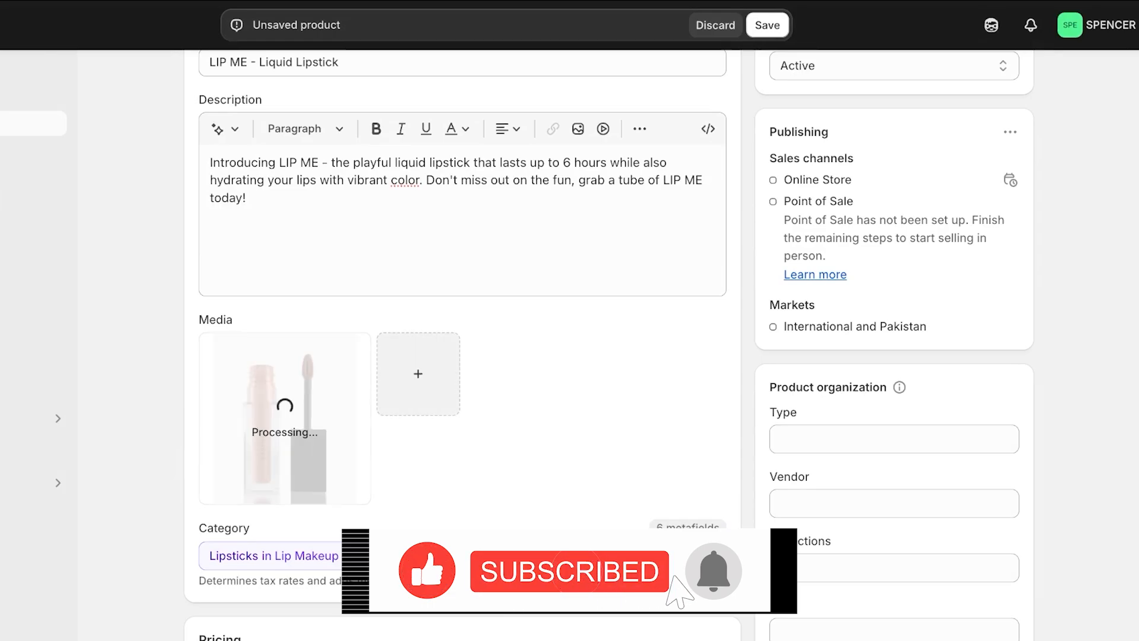
{"action": "left_click", "coordinate": [419, 374]}
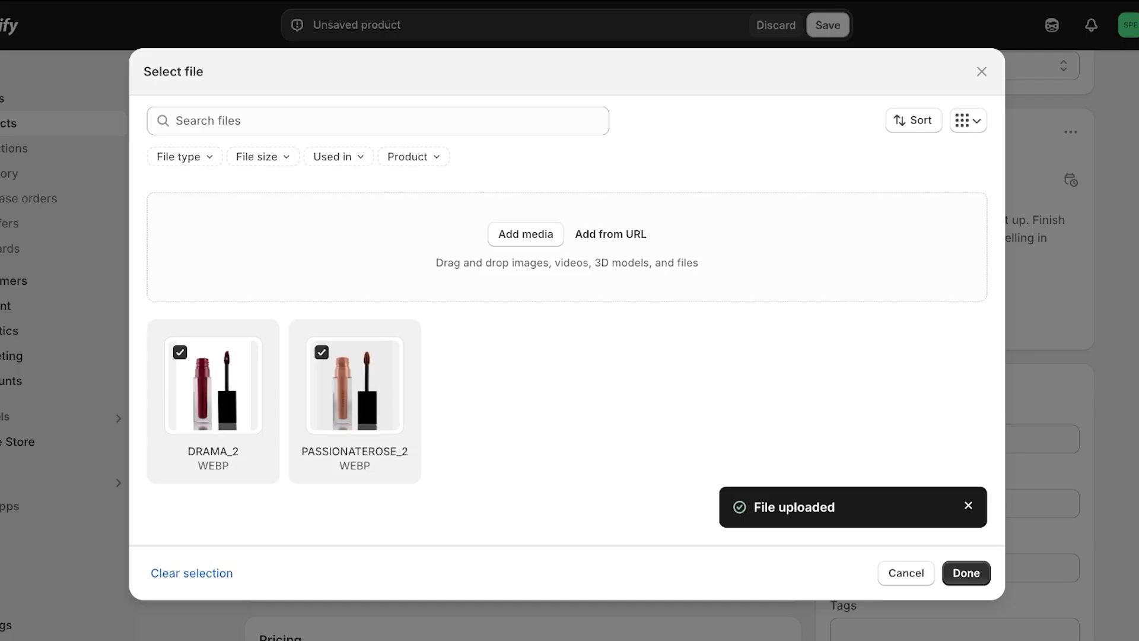
{"action": "left_click", "coordinate": [966, 573]}
{"action": "scroll", "coordinate": [522, 368], "scroll_direction": "down", "scroll_amount": 3}
{"action": "scroll", "coordinate": [522, 368], "scroll_direction": "up", "scroll_amount": 2}
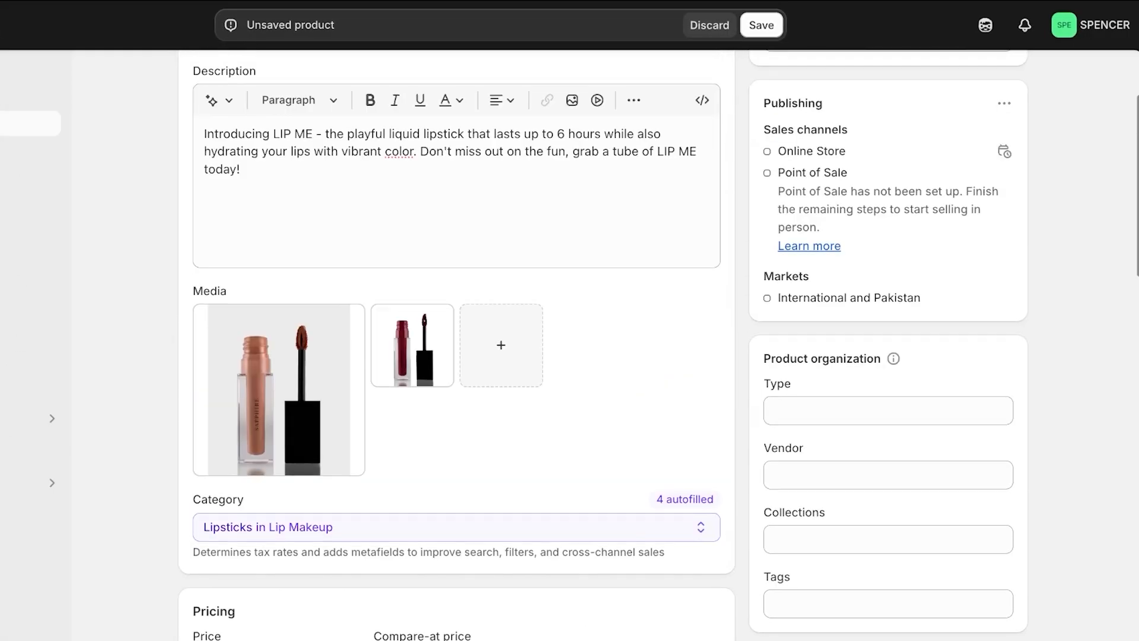
{"action": "scroll", "coordinate": [457, 320], "scroll_direction": "down", "scroll_amount": 3}
{"action": "scroll", "coordinate": [457, 344], "scroll_direction": "down", "scroll_amount": 5}
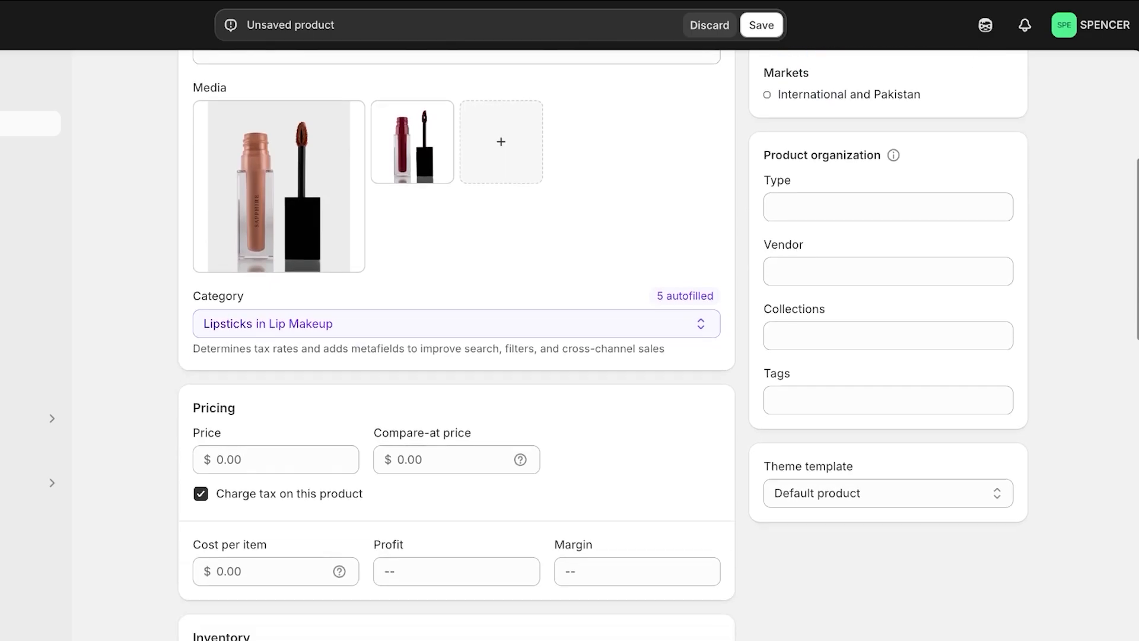
{"action": "scroll", "coordinate": [456, 345], "scroll_direction": "up", "scroll_amount": 3}
Set the price to $20.00 with no compare-at price and turn off charging tax
{"action": "left_click", "coordinate": [201, 421]}
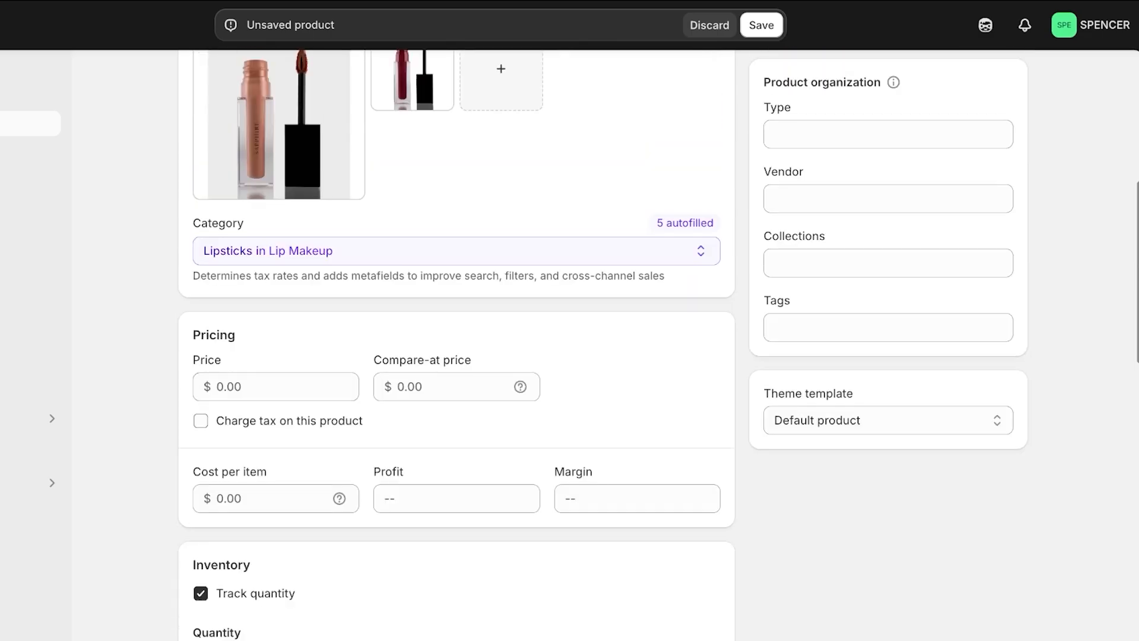
{"action": "left_click", "coordinate": [276, 387]}
{"action": "type", "text": "10"}
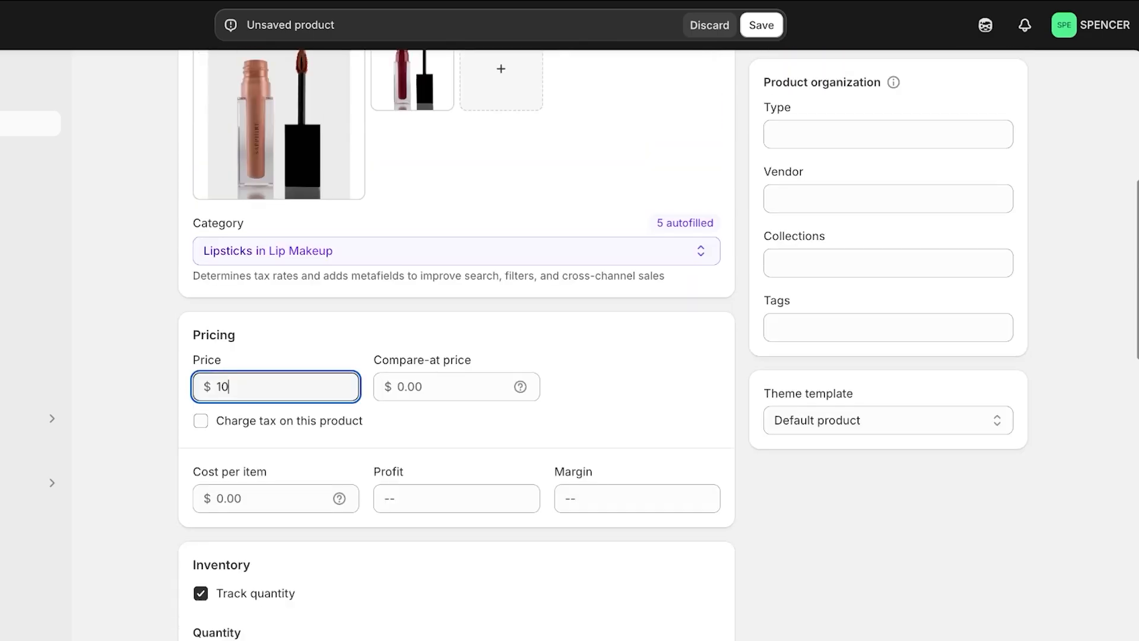
{"action": "key", "text": "BackSpace"}
{"action": "key", "text": "BackSpace"}
{"action": "type", "text": "20"}
{"action": "left_click", "coordinate": [456, 387]}
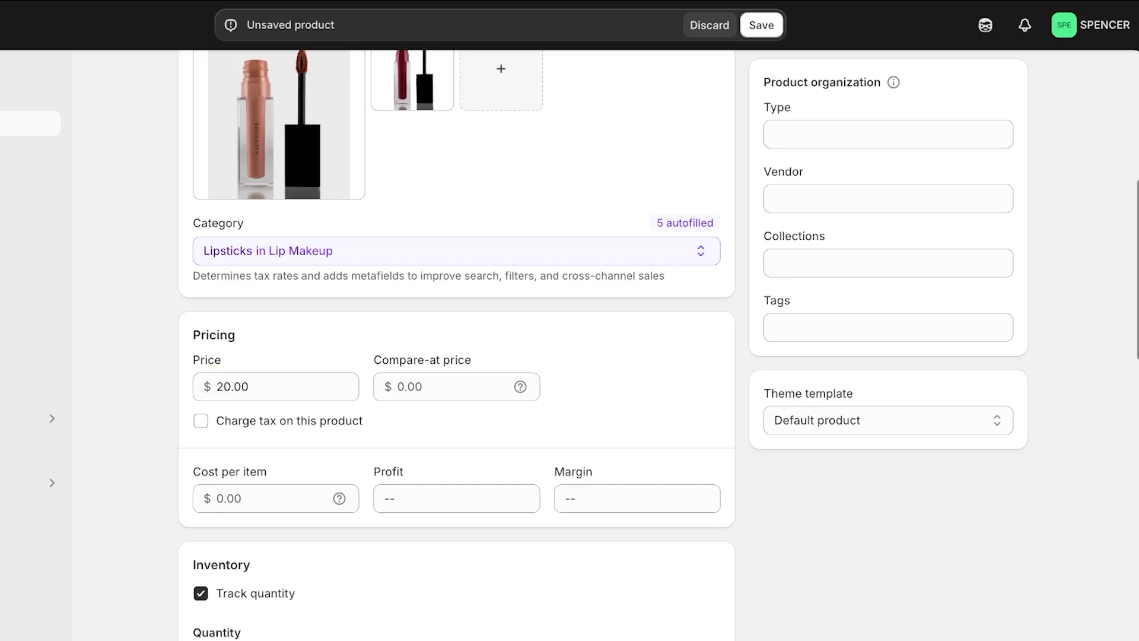
{"action": "type", "text": "1"}
{"action": "key", "text": "BackSpace"}
{"action": "scroll", "coordinate": [569, 344], "scroll_direction": "down", "scroll_amount": 3}
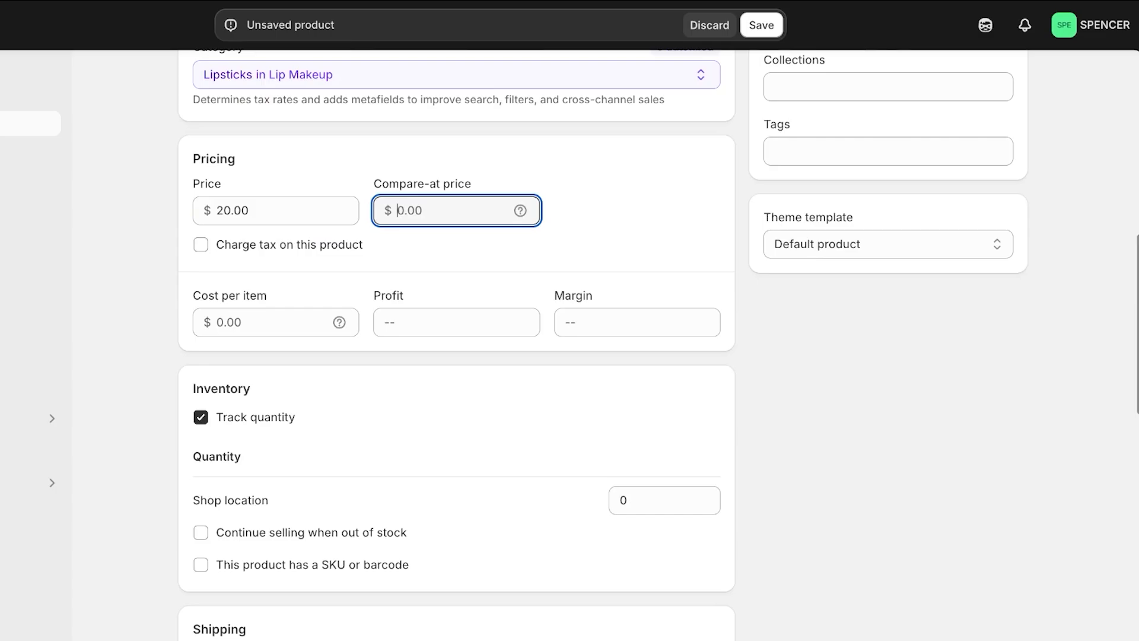
{"action": "scroll", "coordinate": [570, 344], "scroll_direction": "down", "scroll_amount": 3}
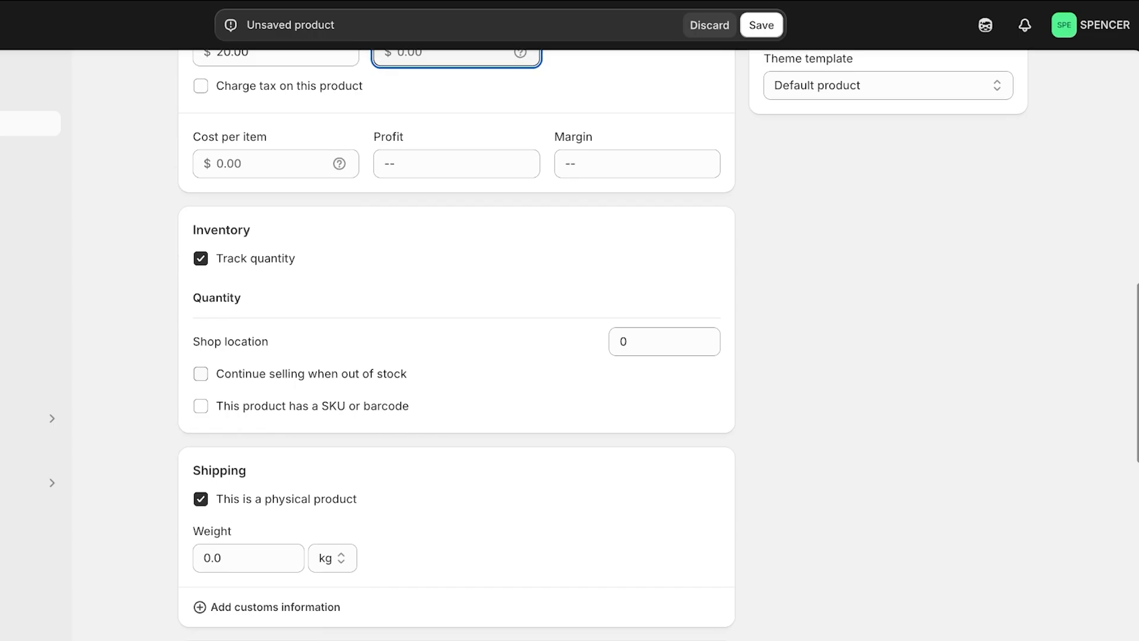
{"action": "scroll", "coordinate": [569, 344], "scroll_direction": "down", "scroll_amount": 1}
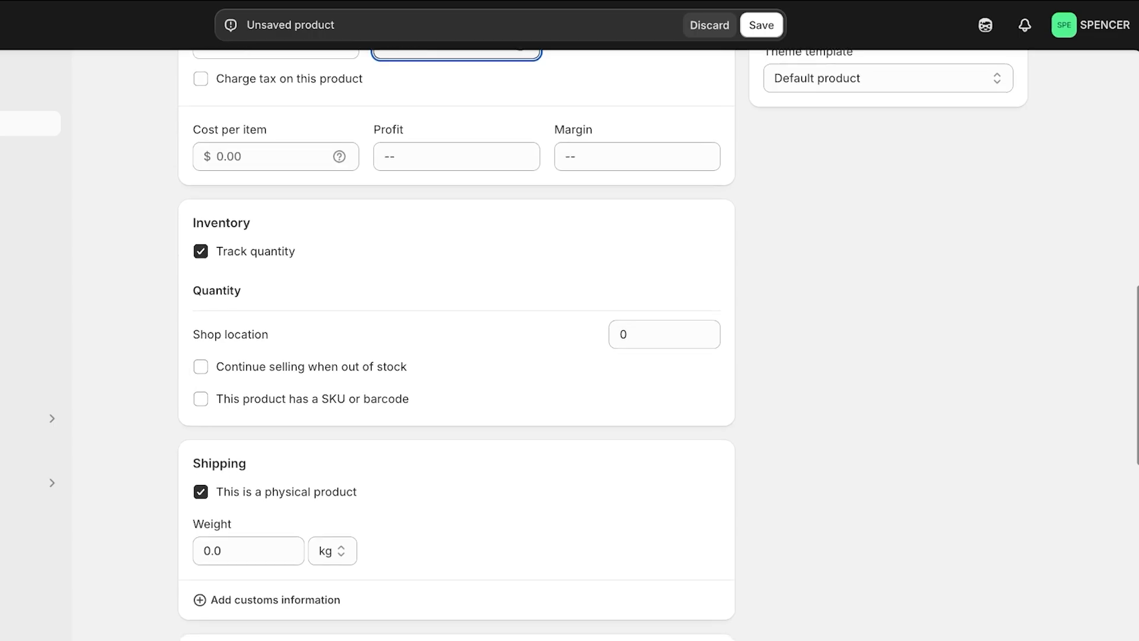
{"action": "scroll", "coordinate": [569, 344], "scroll_direction": "down", "scroll_amount": 6}
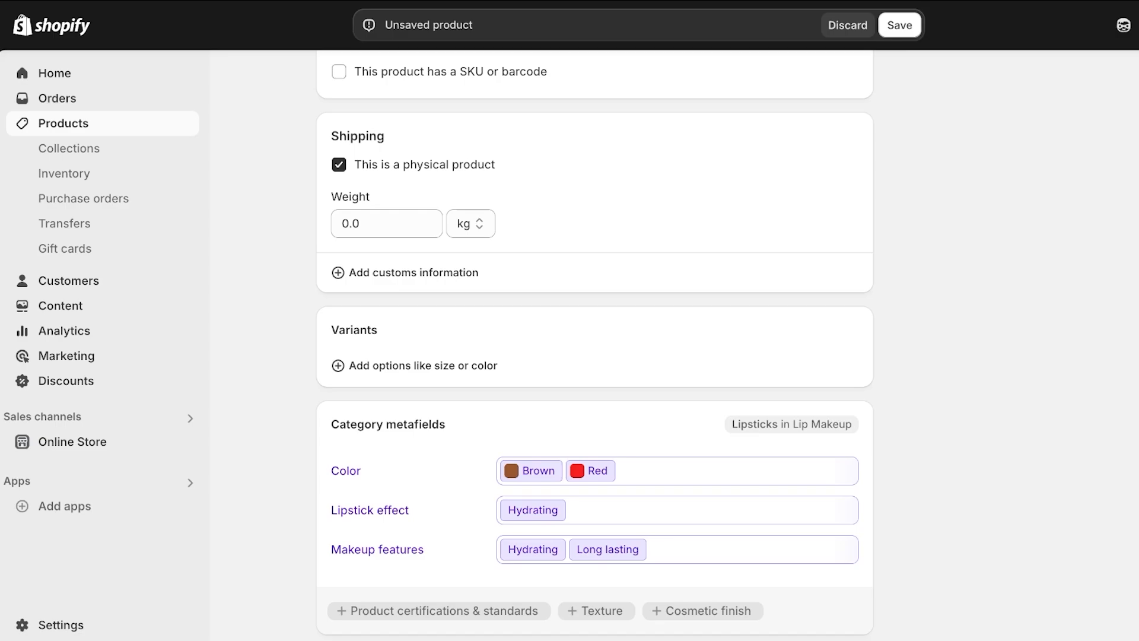
Add a Color option with Brown and Red variants at $20.00, and open it for editing
{"action": "left_click", "coordinate": [415, 366]}
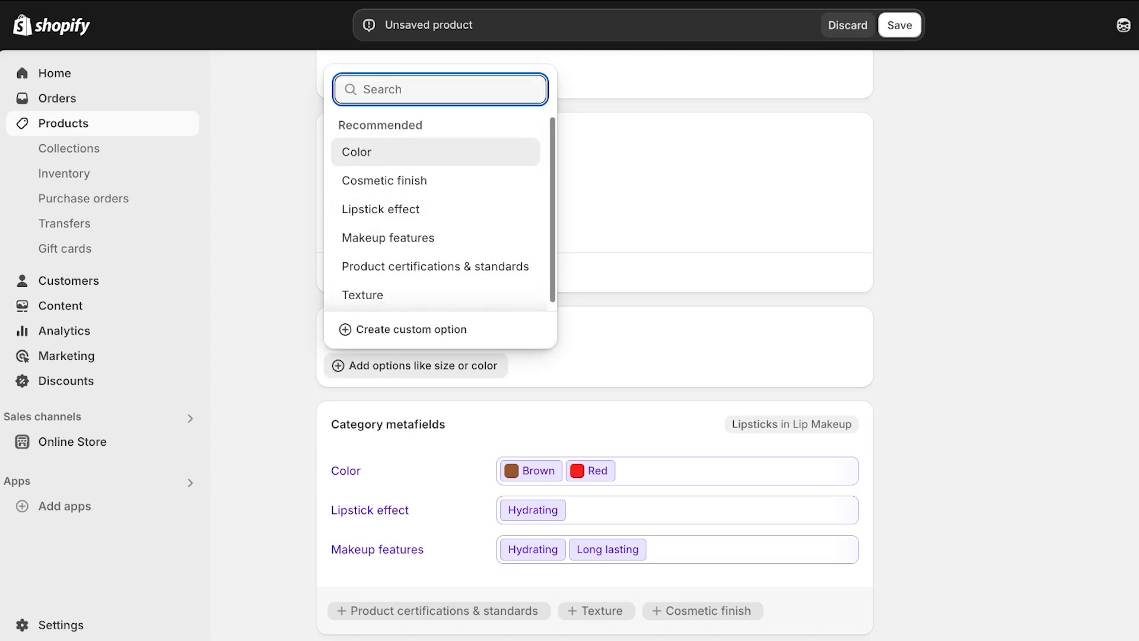
{"action": "left_click", "coordinate": [357, 151]}
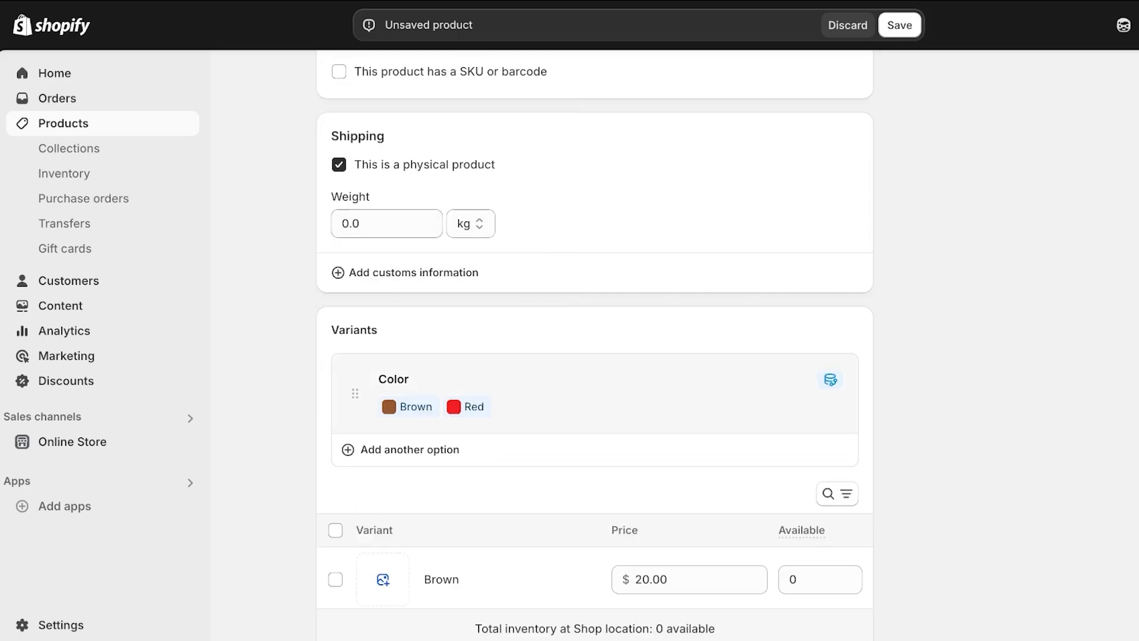
{"action": "scroll", "coordinate": [593, 356], "scroll_direction": "down", "scroll_amount": 3}
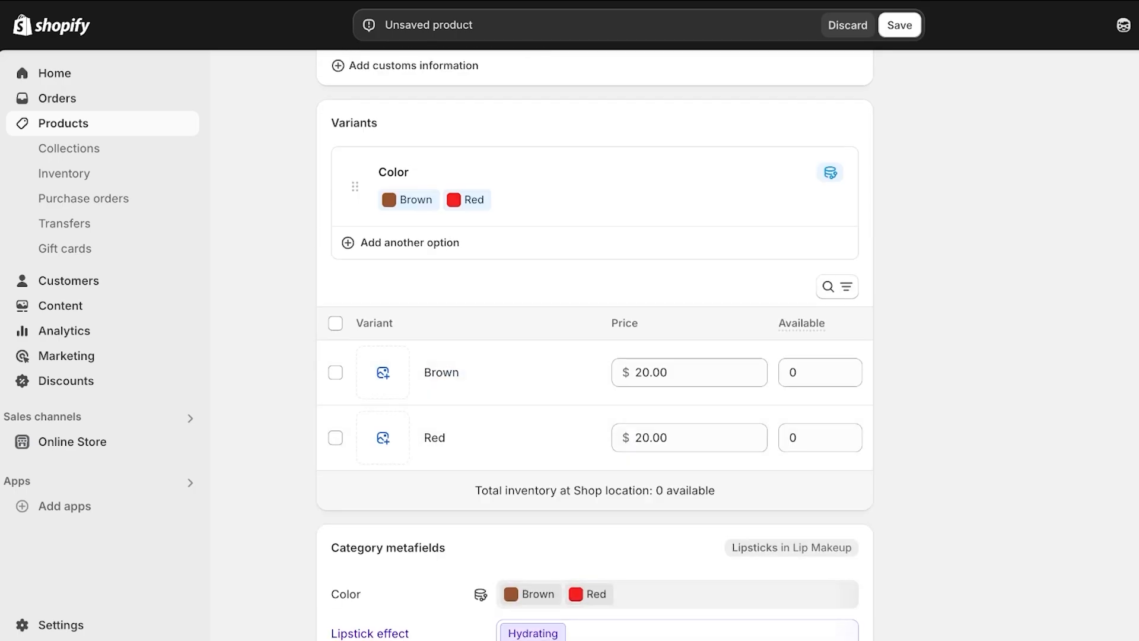
{"action": "scroll", "coordinate": [594, 356], "scroll_direction": "up", "scroll_amount": 10}
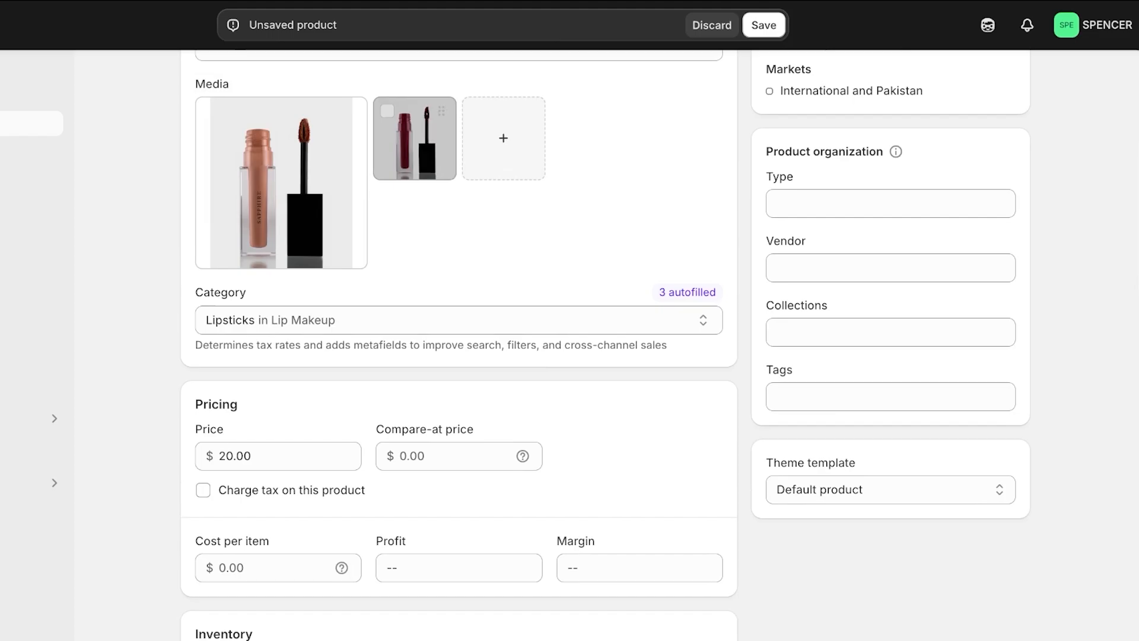
{"action": "scroll", "coordinate": [593, 356], "scroll_direction": "down", "scroll_amount": 3}
{"action": "scroll", "coordinate": [593, 356], "scroll_direction": "down", "scroll_amount": 10}
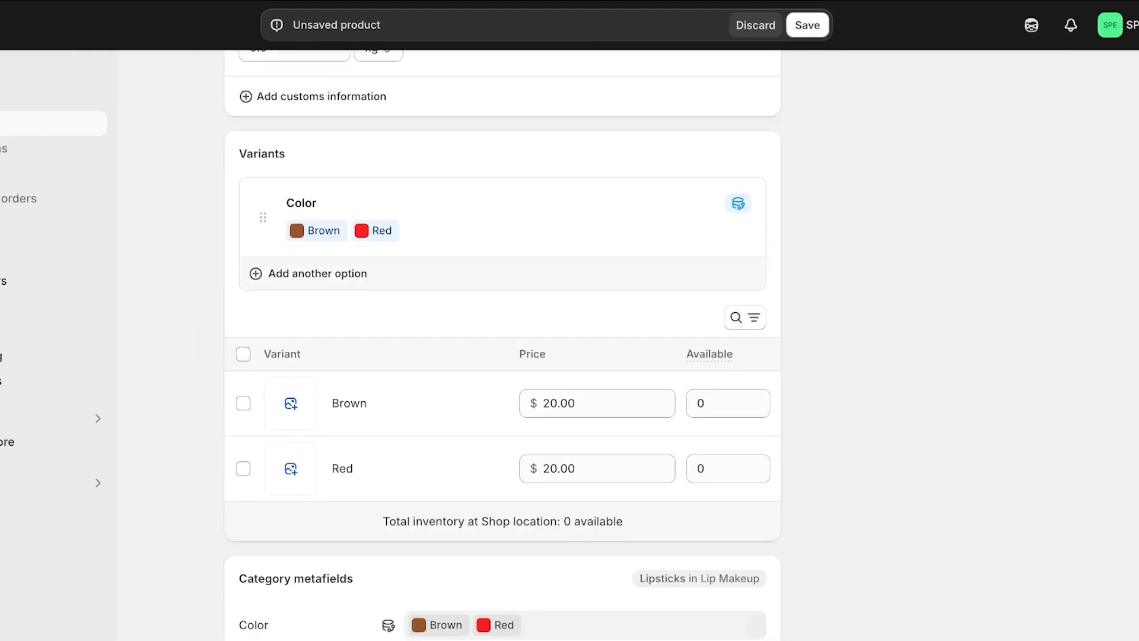
{"action": "scroll", "coordinate": [593, 356], "scroll_direction": "up", "scroll_amount": 1}
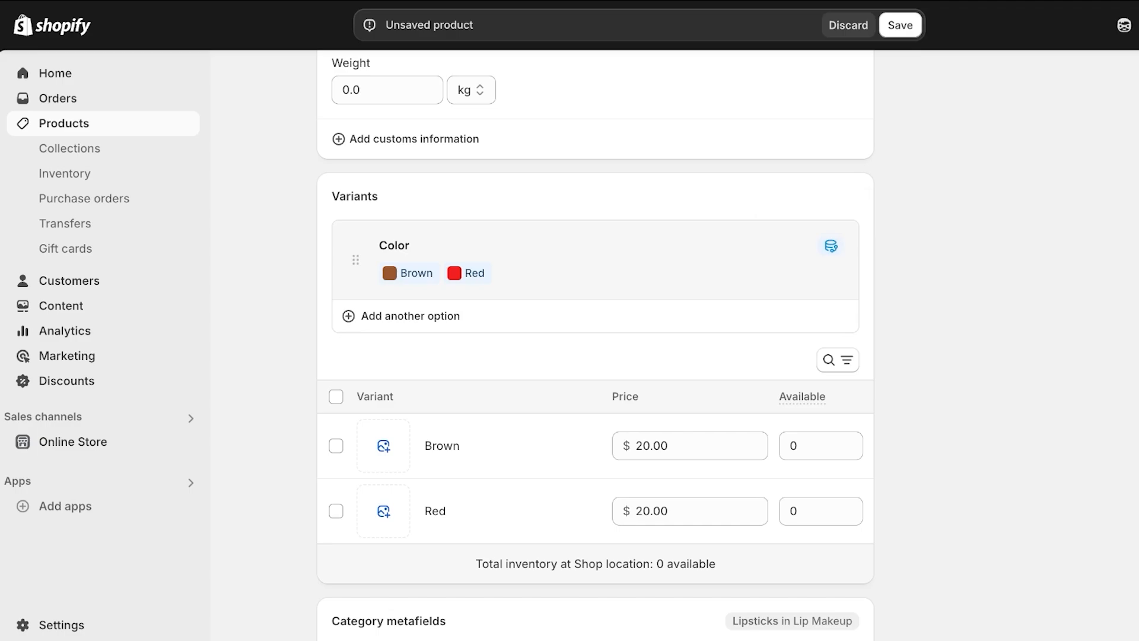
{"action": "left_click", "coordinate": [522, 264]}
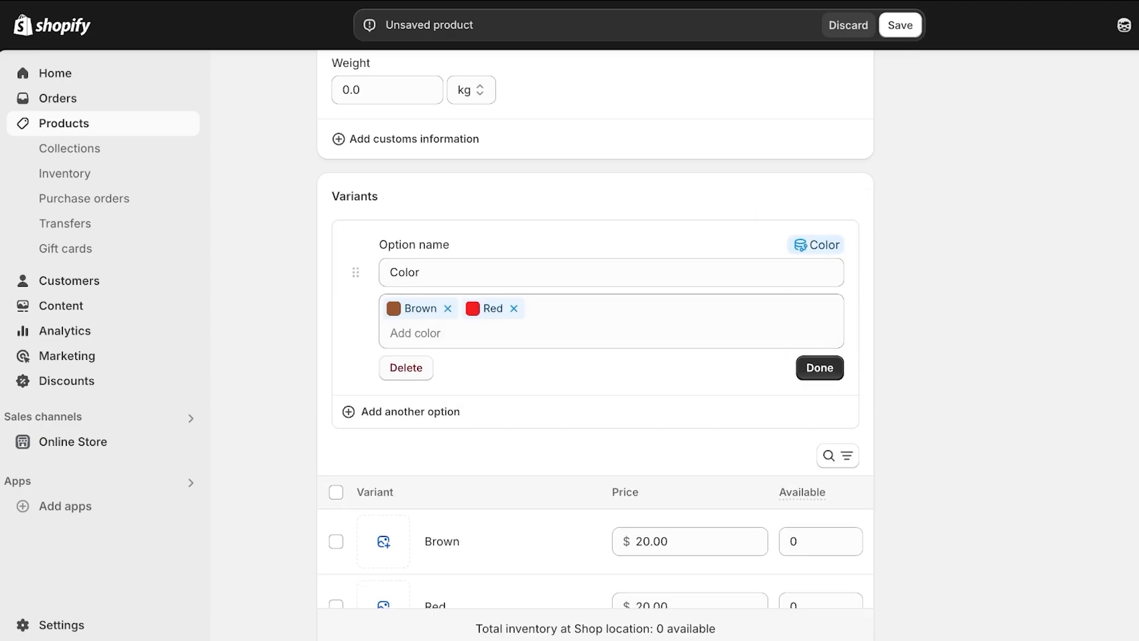
Delete the Color option, add Color back, and expand it to edit its values
{"action": "left_click", "coordinate": [406, 368]}
{"action": "left_click", "coordinate": [416, 231]}
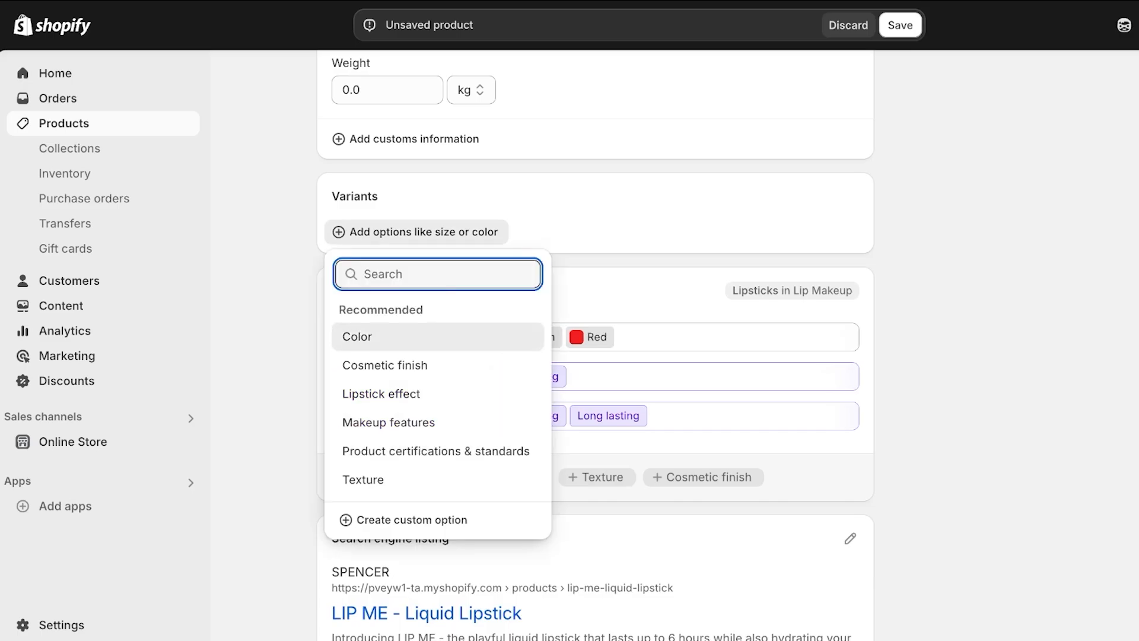
{"action": "left_click", "coordinate": [356, 337]}
{"action": "left_click", "coordinate": [522, 264]}
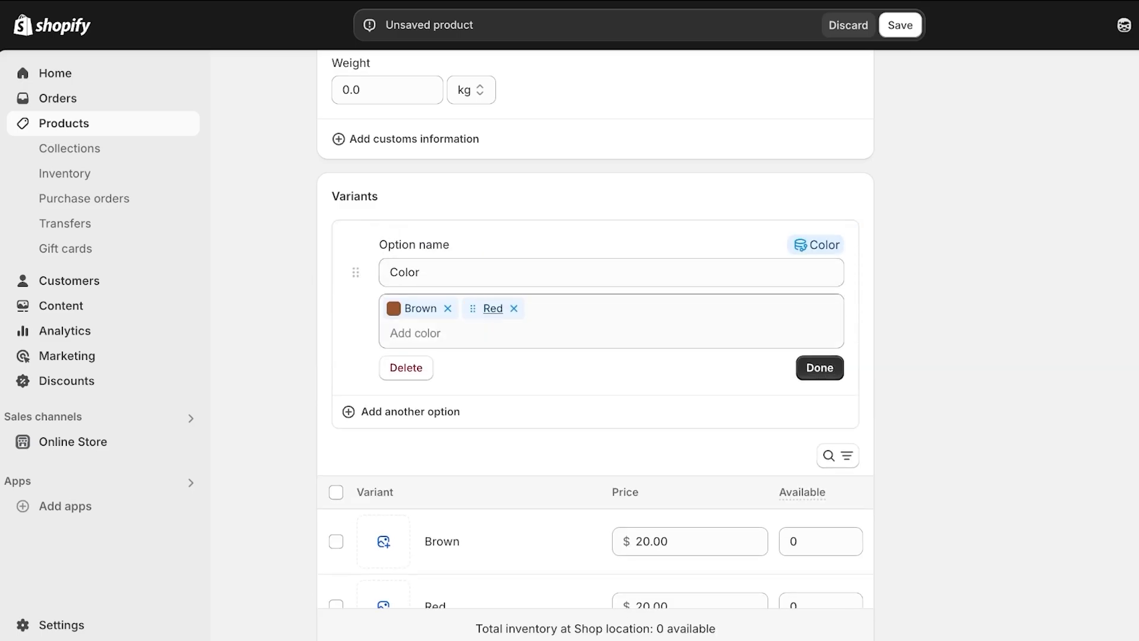
Remove the Brown value and enter 'Color Me Peach' as a new colour
{"action": "left_click", "coordinate": [447, 308]}
{"action": "left_click", "coordinate": [434, 308]}
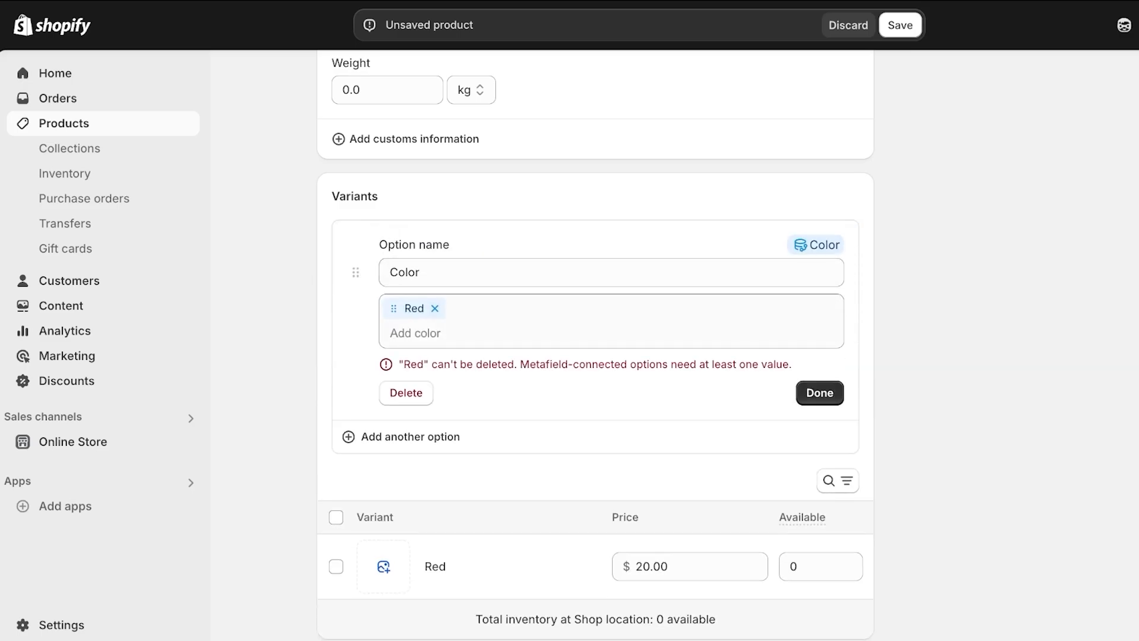
{"action": "left_click", "coordinate": [432, 332]}
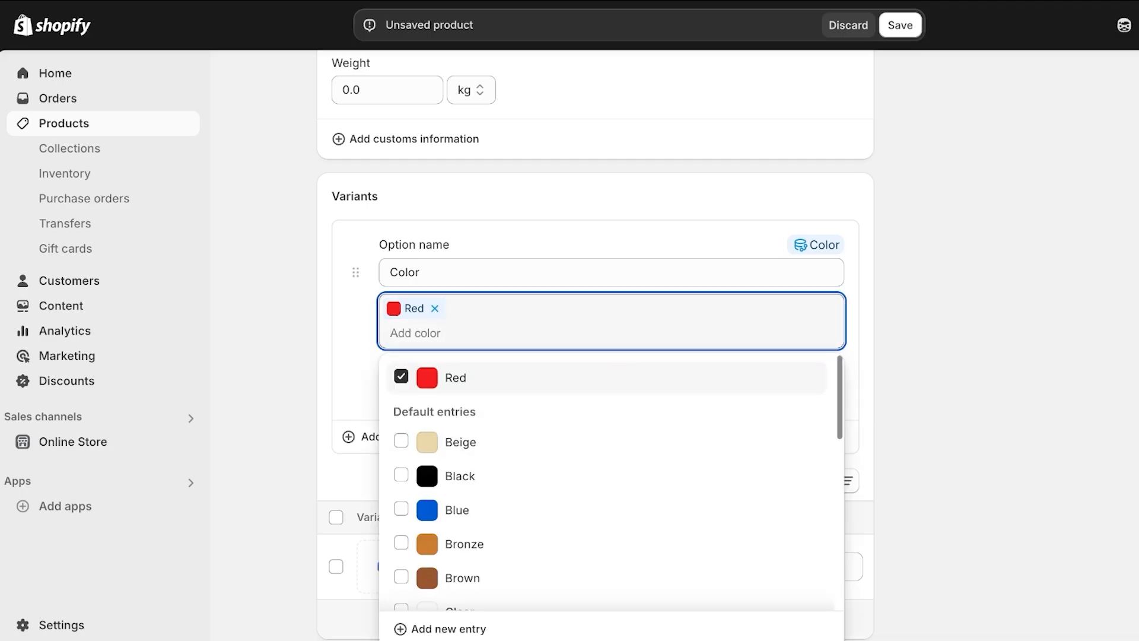
{"action": "type", "text": "D"}
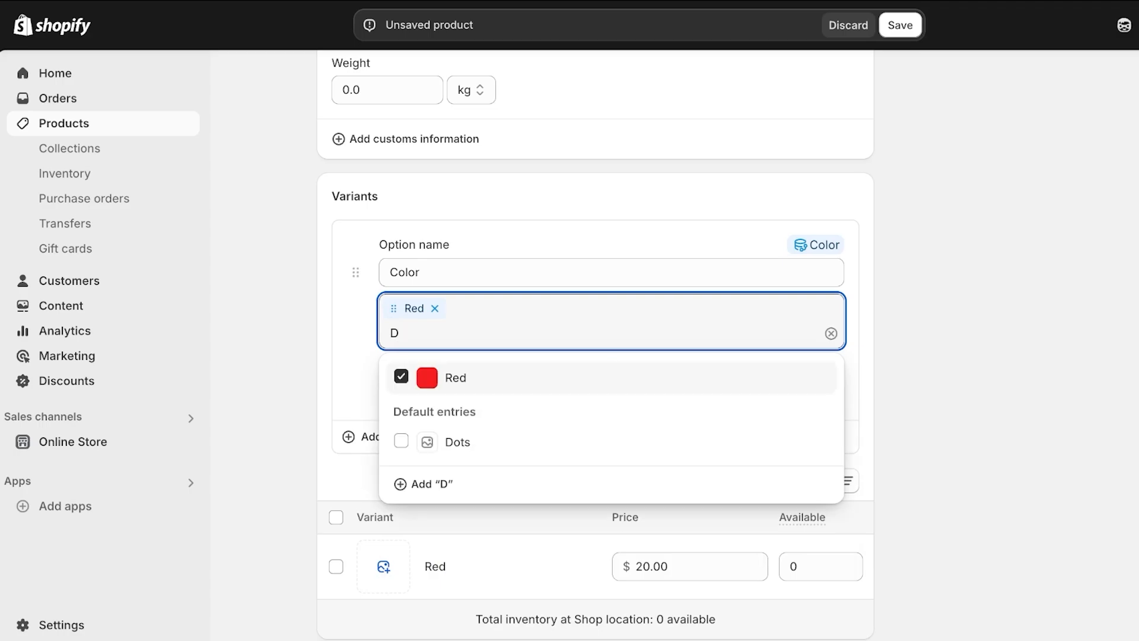
{"action": "key", "text": "BackSpace"}
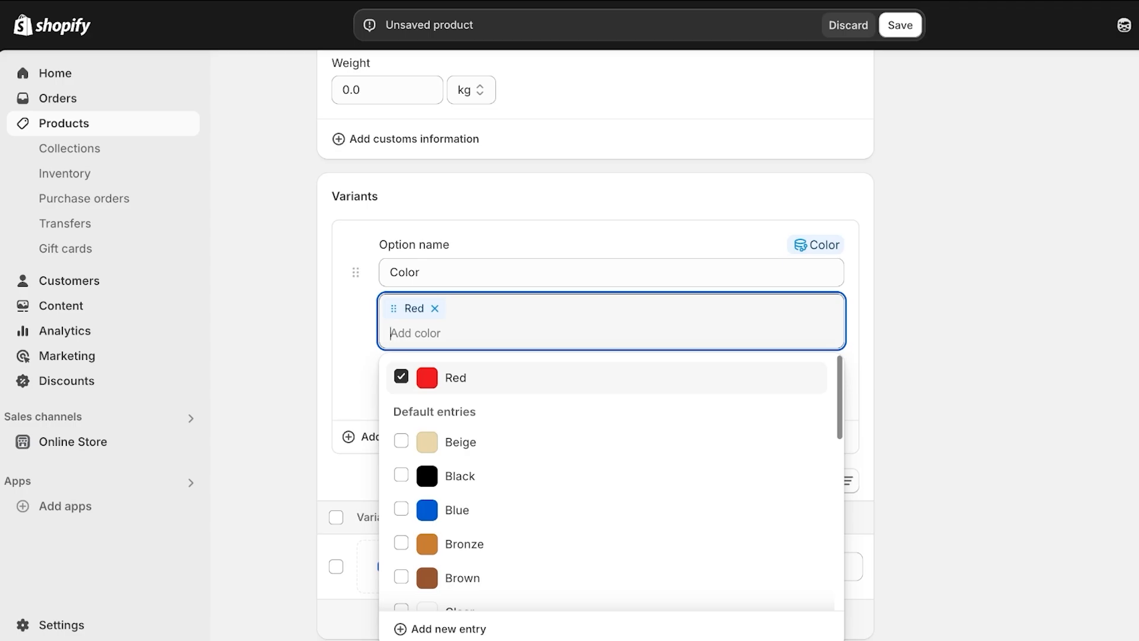
{"action": "type", "text": "Co"}
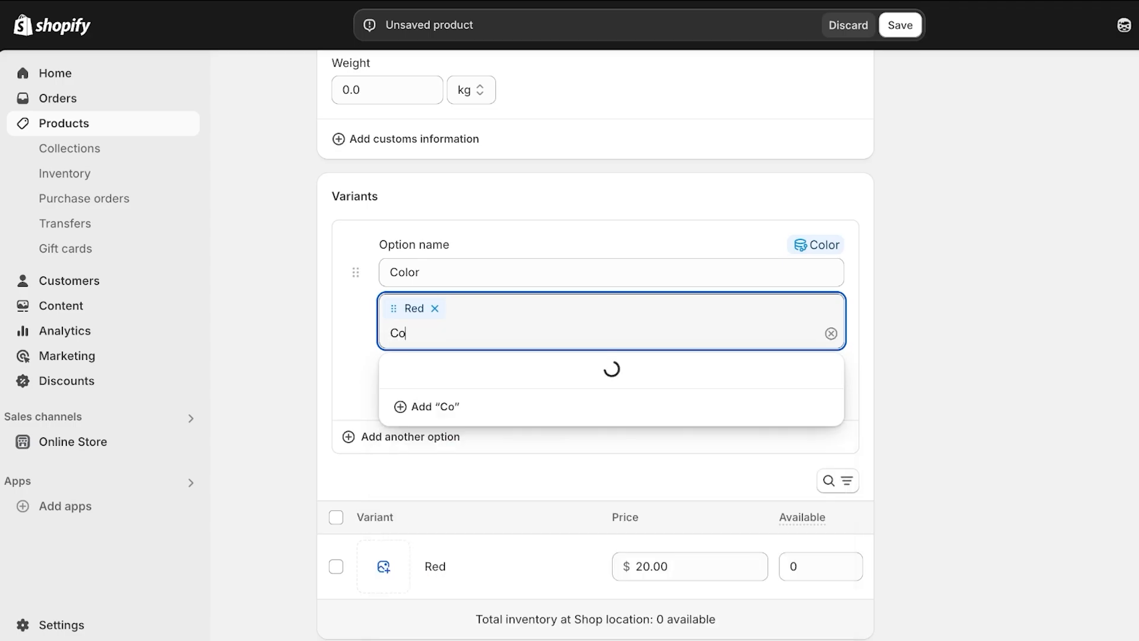
{"action": "type", "text": "lor Me Peach"}
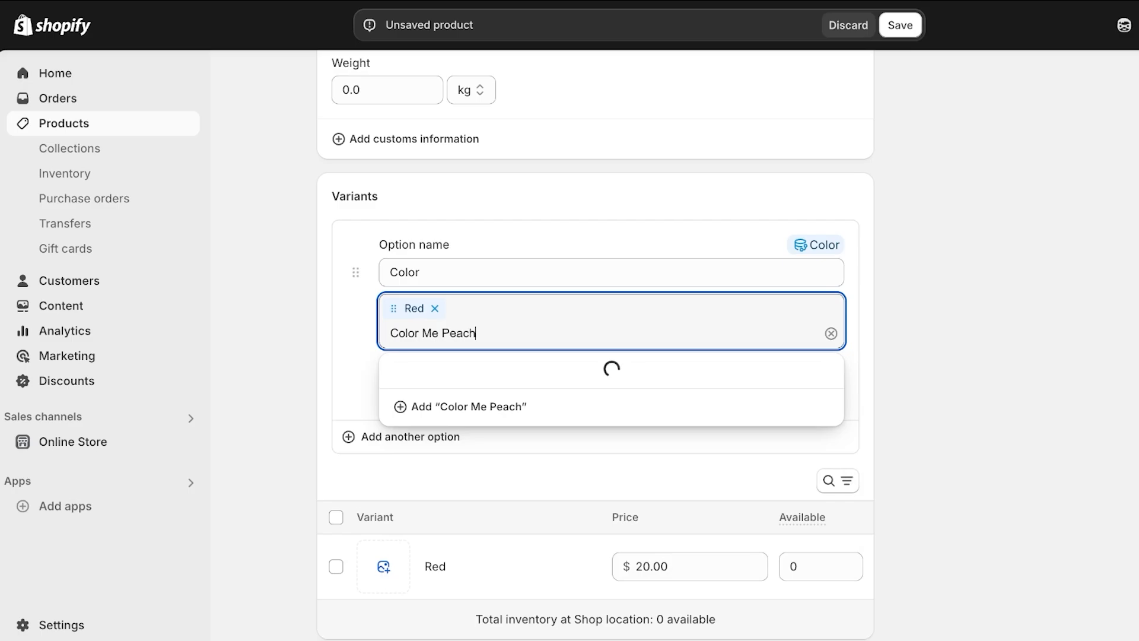
Create the Color Me Peach colour entry with base colour Brown and save it
{"action": "left_click", "coordinate": [469, 431]}
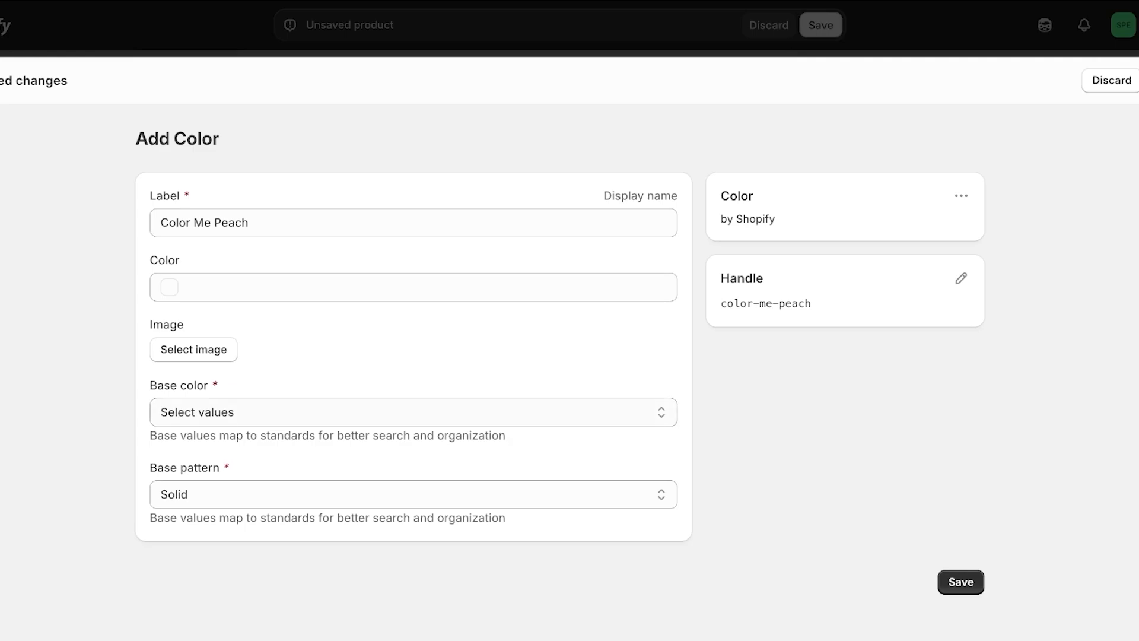
{"action": "left_click", "coordinate": [413, 412]}
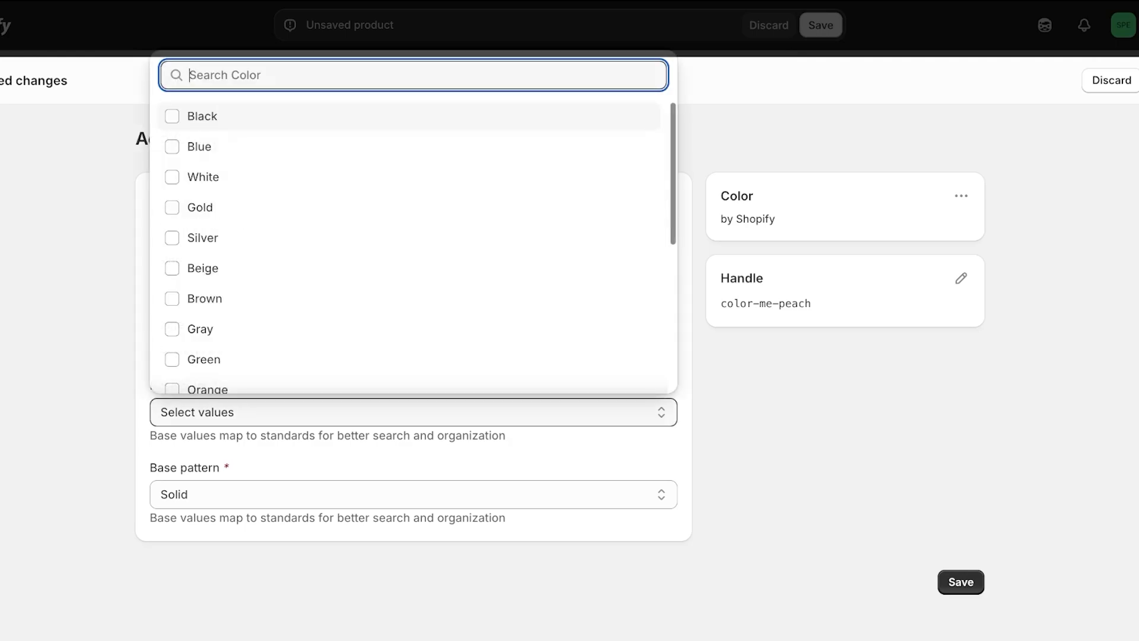
{"action": "type", "text": "pe"}
{"action": "key", "text": "BackSpace"}
{"action": "key", "text": "BackSpace"}
{"action": "type", "text": "nu"}
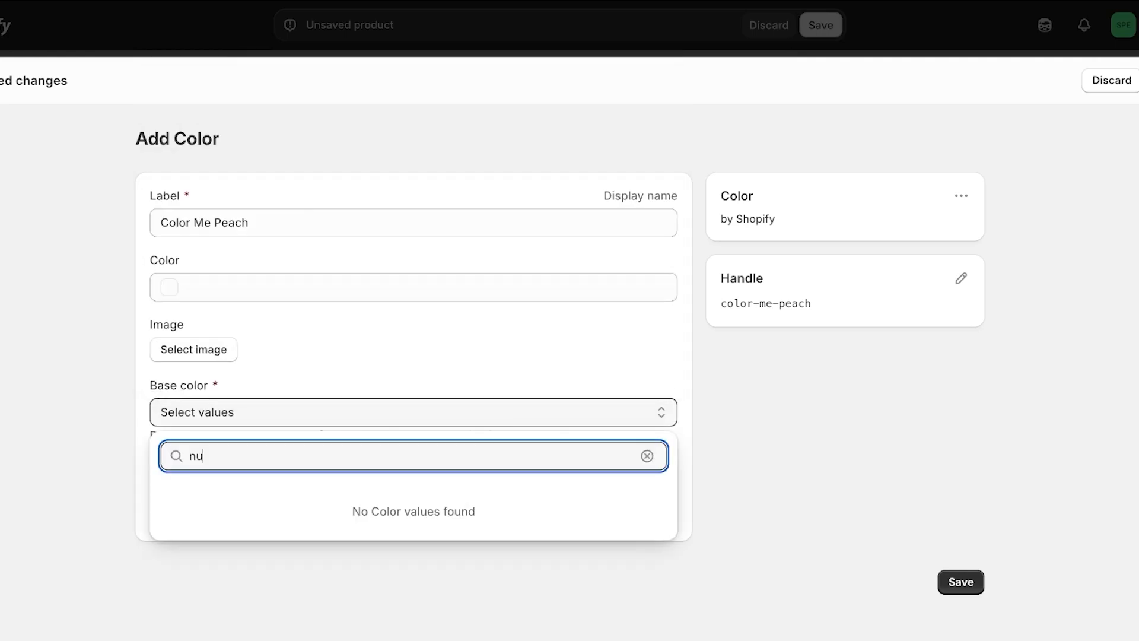
{"action": "key", "text": "BackSpace"}
{"action": "key", "text": "BackSpace"}
{"action": "type", "text": "brow"}
{"action": "key", "text": "Return"}
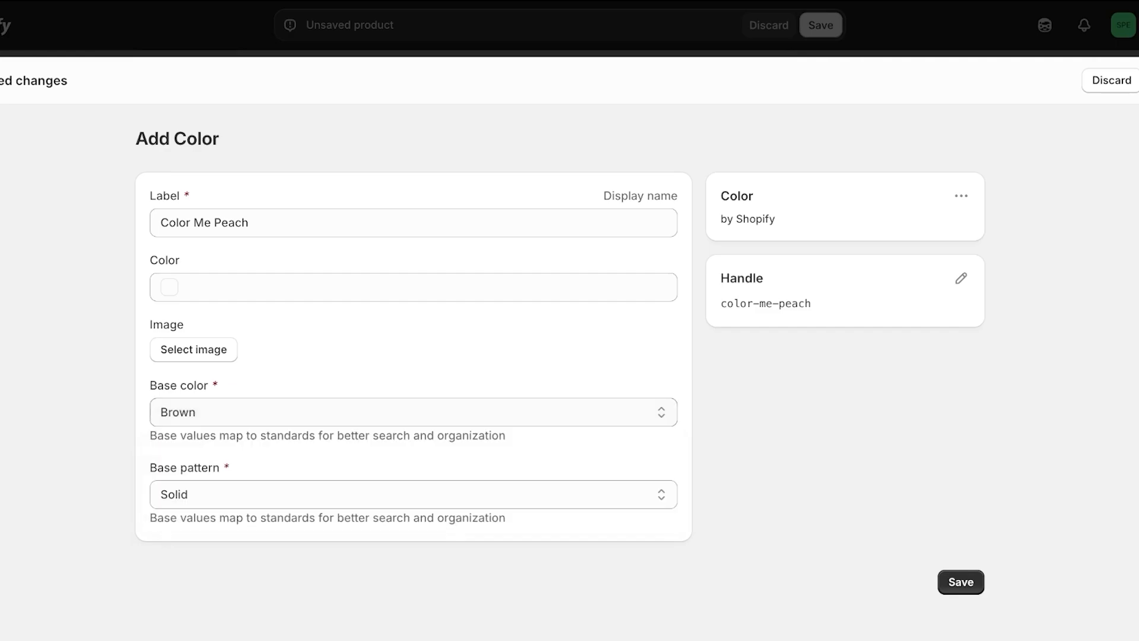
{"action": "left_click", "coordinate": [960, 582]}
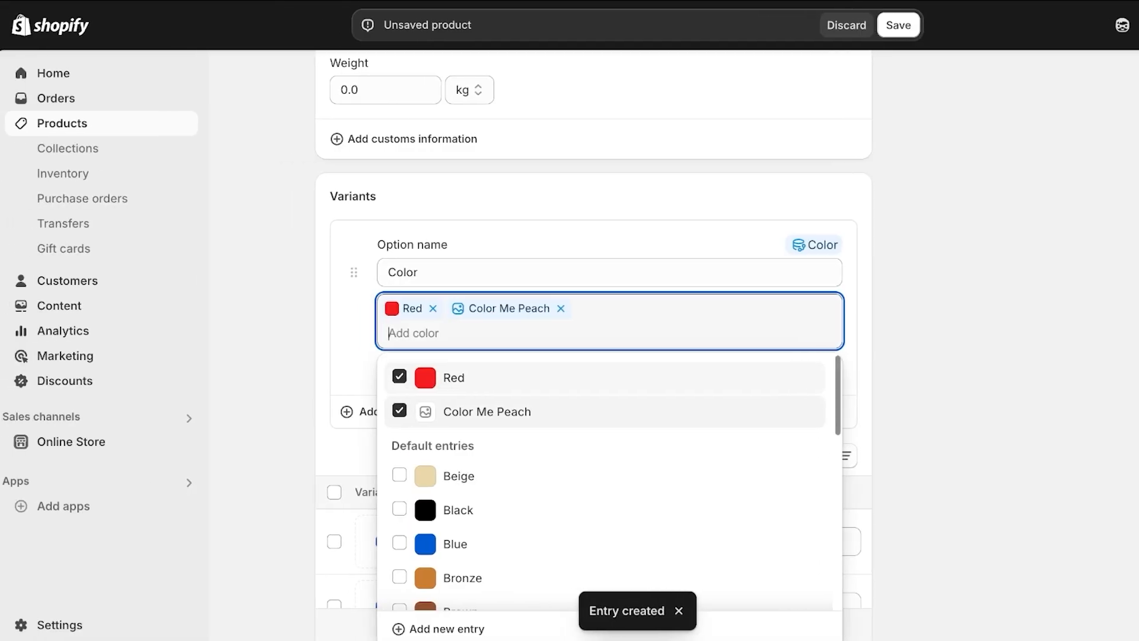
Remove the Red value and start a new colour entry named 'Color Me Blush'
{"action": "left_click", "coordinate": [457, 309]}
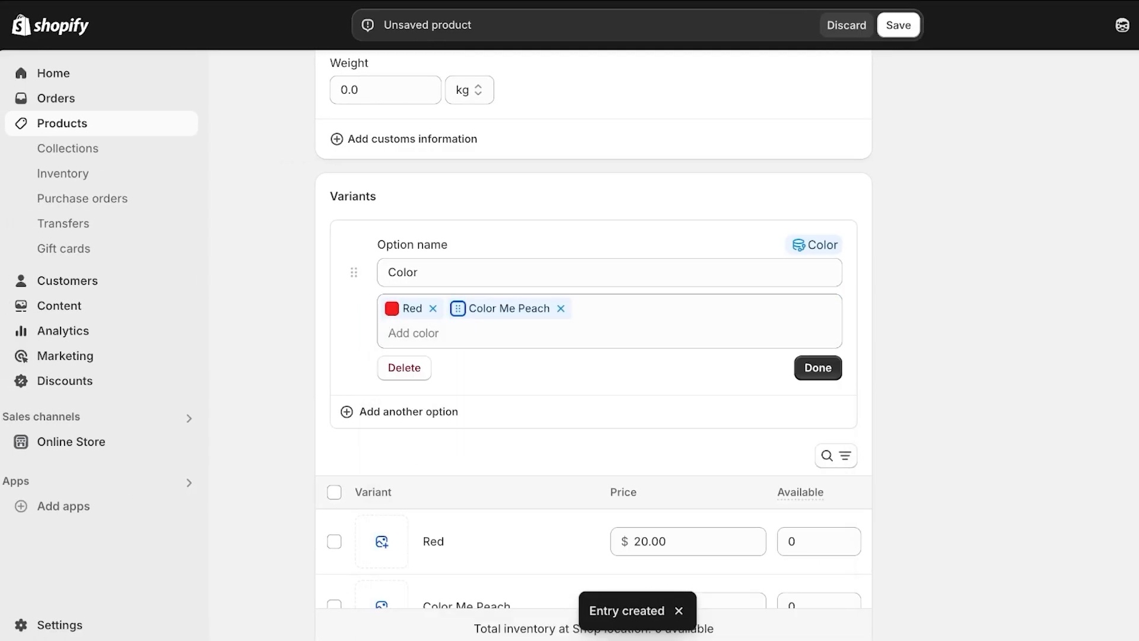
{"action": "left_click", "coordinate": [433, 309]}
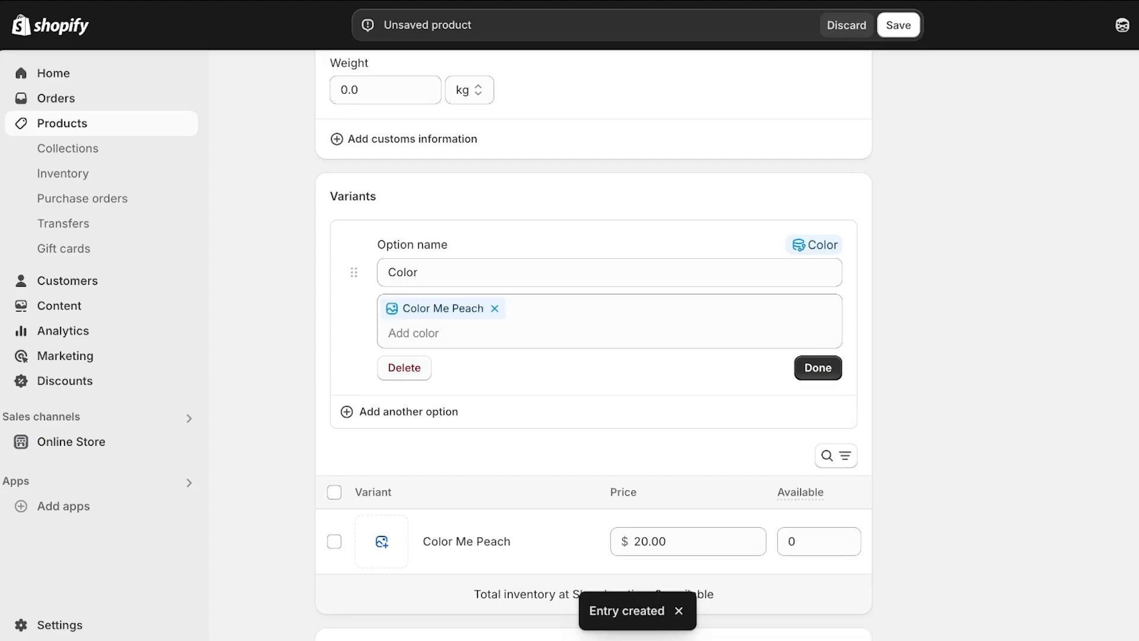
{"action": "left_click", "coordinate": [433, 333]}
{"action": "type", "text": "Ruby R"}
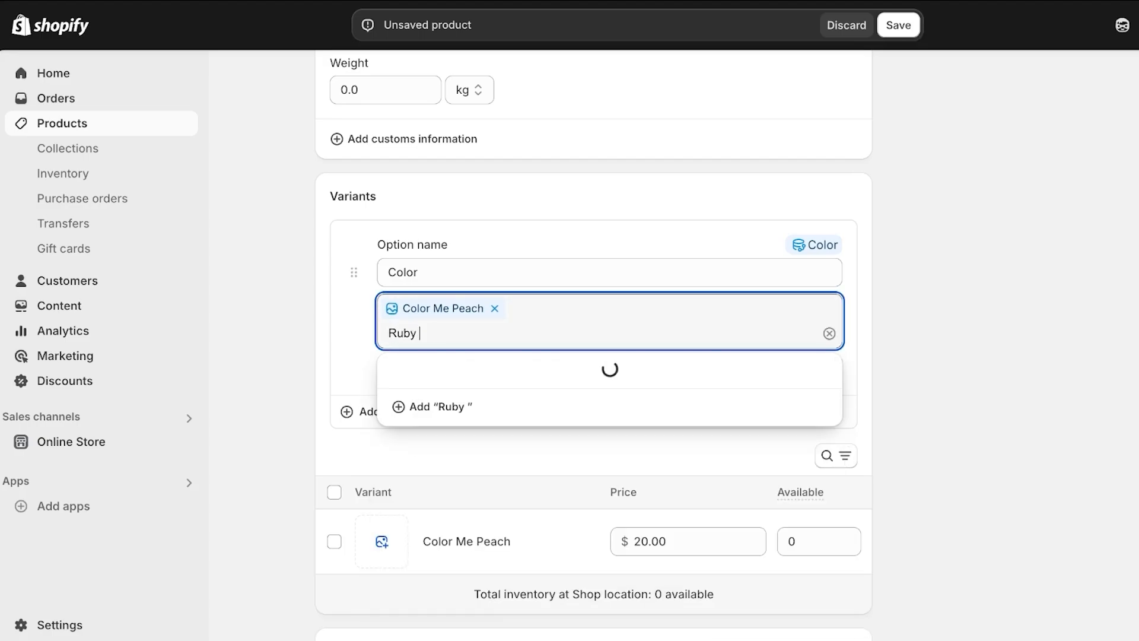
{"action": "key", "text": "BackSpace"}
{"action": "key", "text": "BackSpace"}
{"action": "key", "text": "BackSpace"}
{"action": "key", "text": "BackSpace"}
{"action": "key", "text": "BackSpace"}
{"action": "key", "text": "BackSpace"}
{"action": "type", "text": "Color me"}
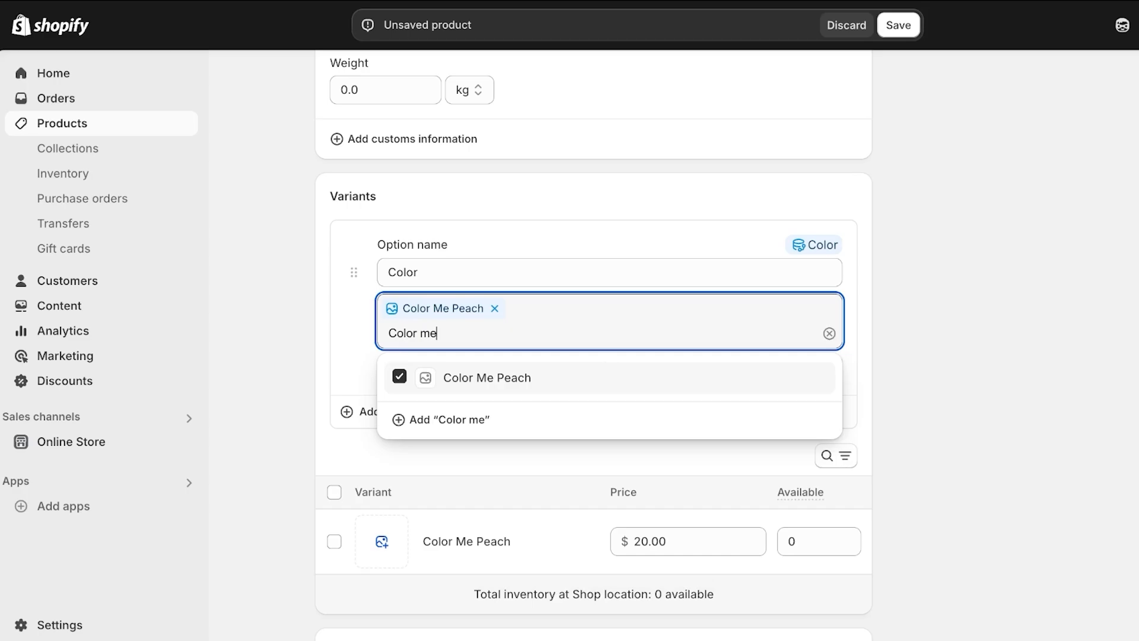
{"action": "key", "text": "BackSpace"}
{"action": "key", "text": "BackSpace"}
{"action": "type", "text": "Me Blush"}
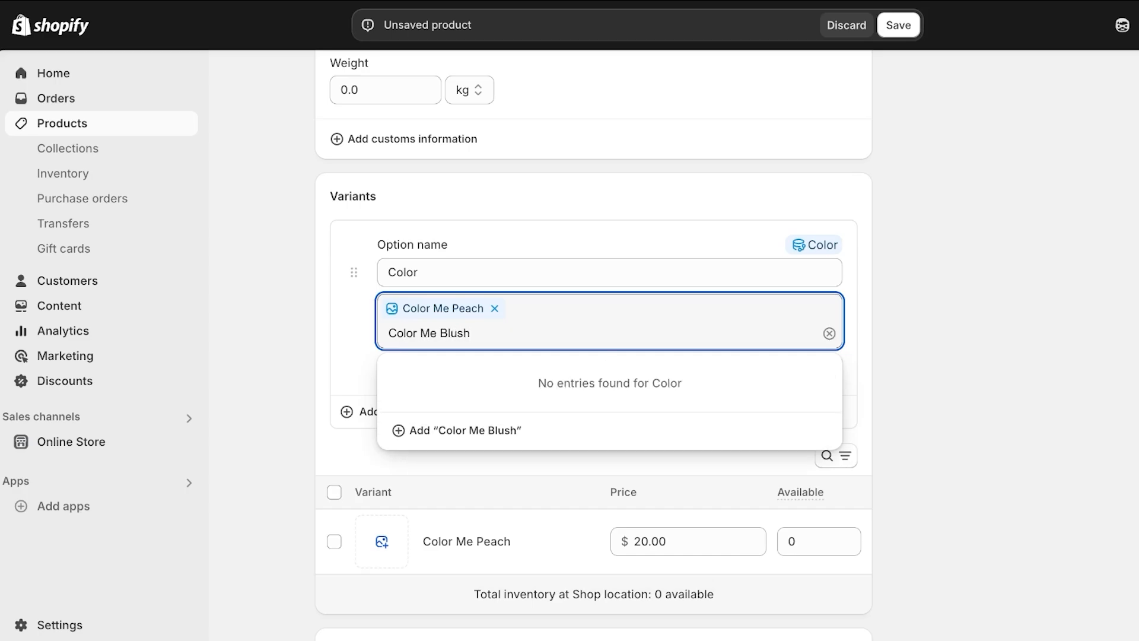
{"action": "key", "text": "Return"}
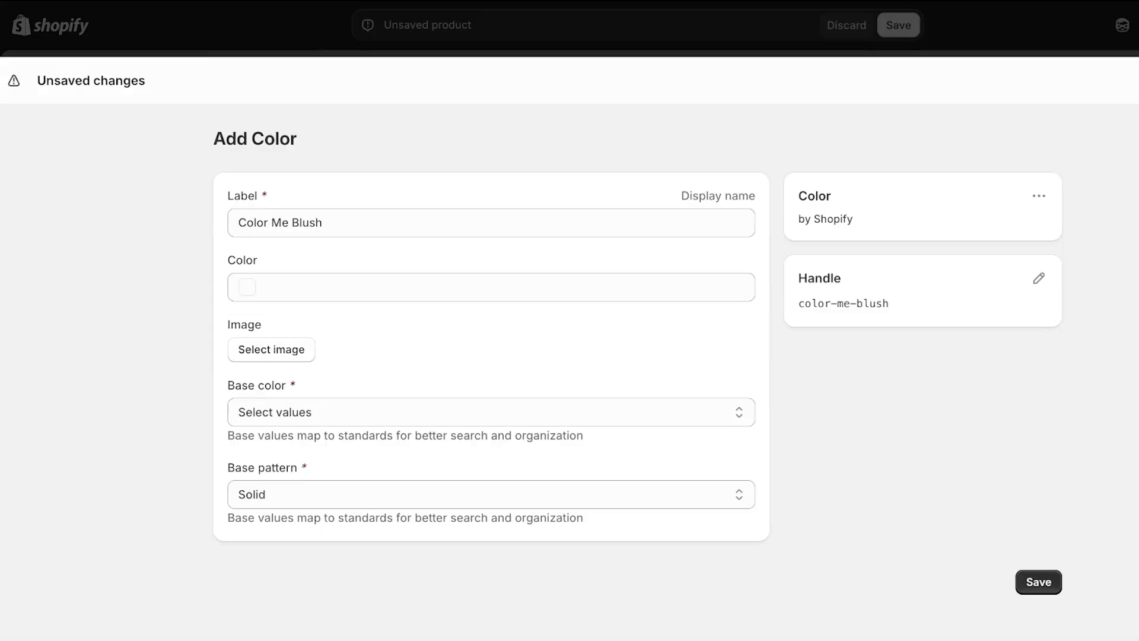
Save Color Me Blush with swatch #EF0000 and base colour Red, then finish the Color option
{"action": "left_click", "coordinate": [219, 287]}
{"action": "left_click_drag", "start_coordinate": [210, 343], "coordinate": [380, 321]}
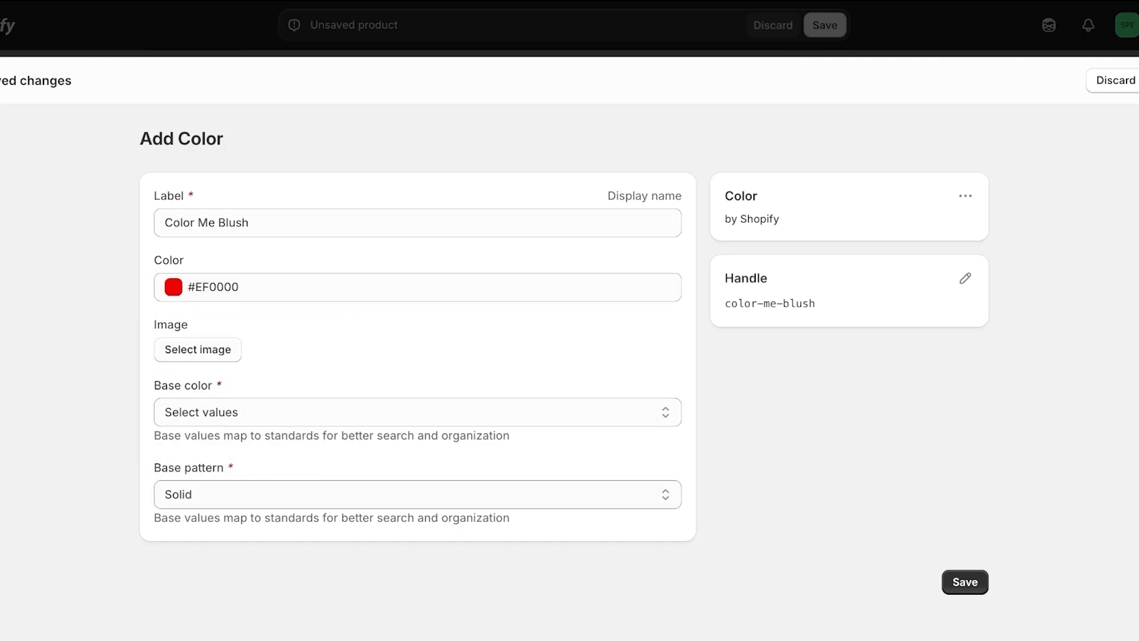
{"action": "left_click", "coordinate": [418, 411]}
{"action": "type", "text": "red"}
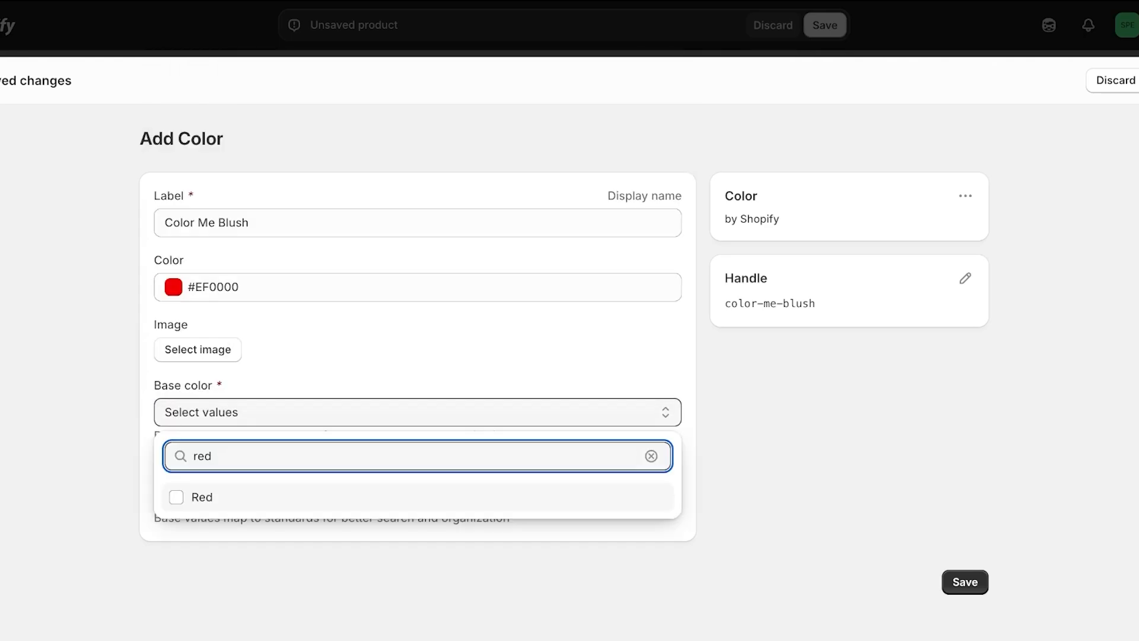
{"action": "key", "text": "Return"}
{"action": "left_click", "coordinate": [965, 582]}
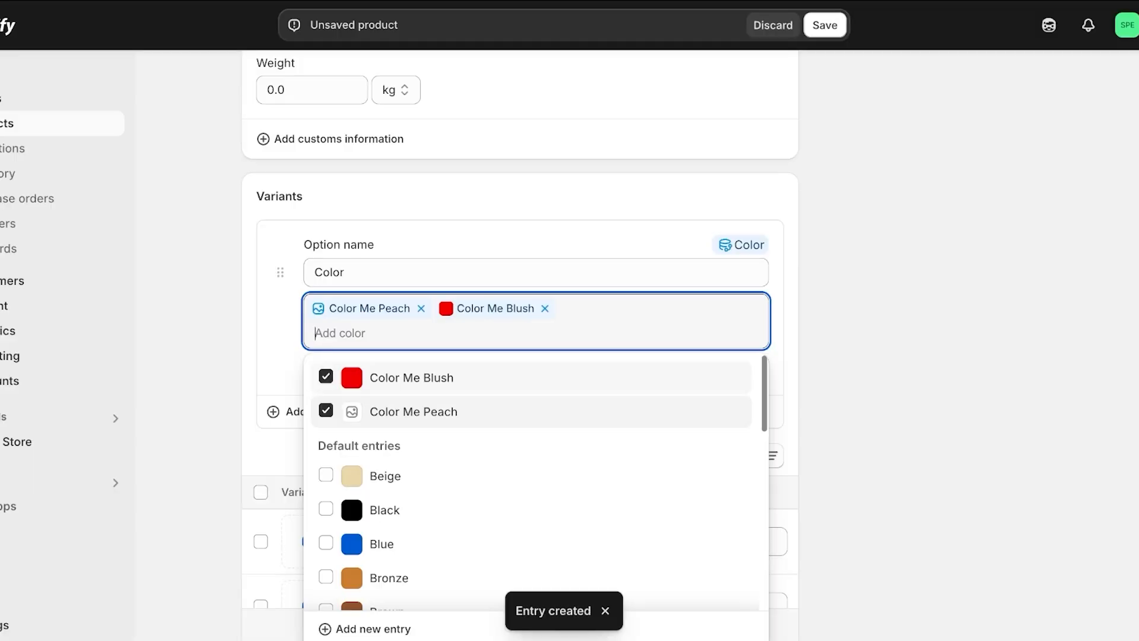
{"action": "key", "text": "Escape"}
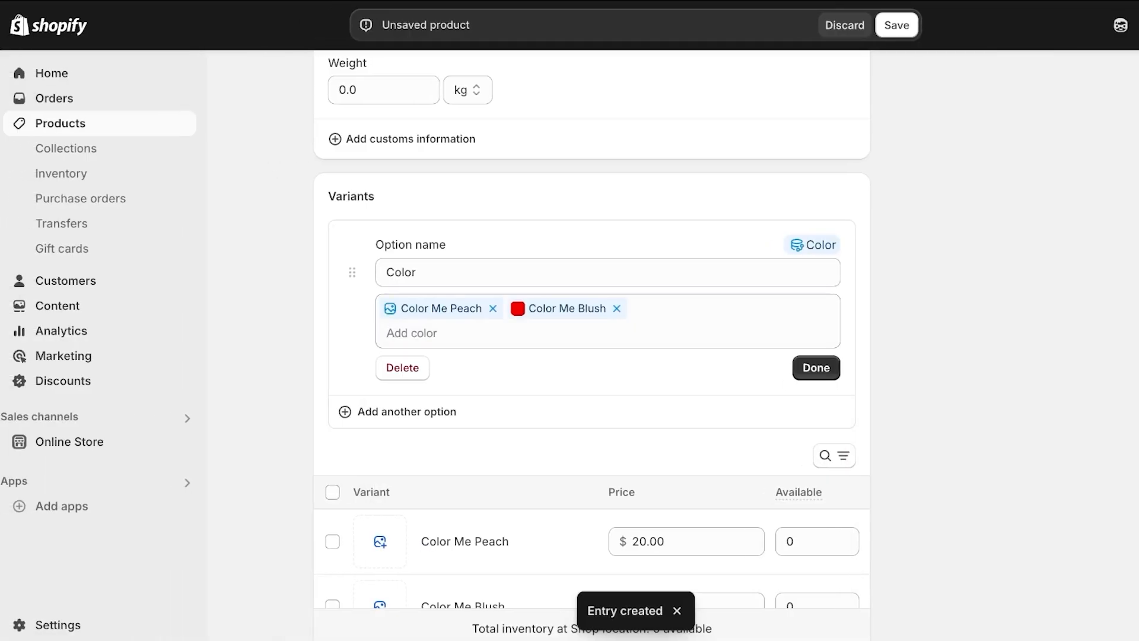
{"action": "left_click", "coordinate": [816, 368]}
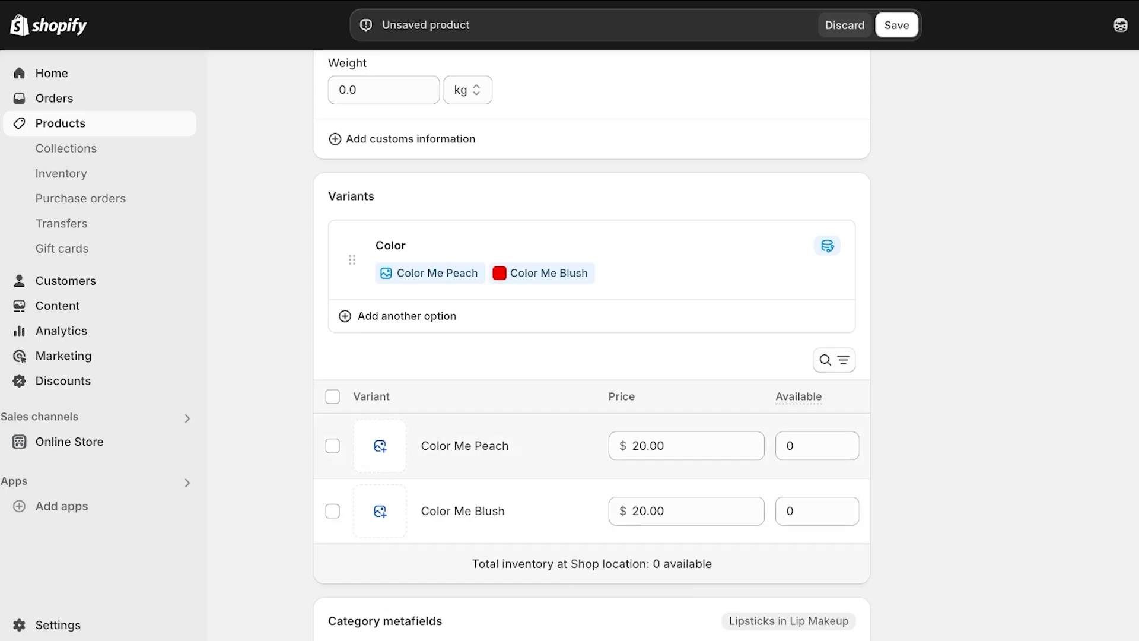
Set 600 available units each for the Color Me Peach and Color Me Blush variants
{"action": "left_click", "coordinate": [845, 446]}
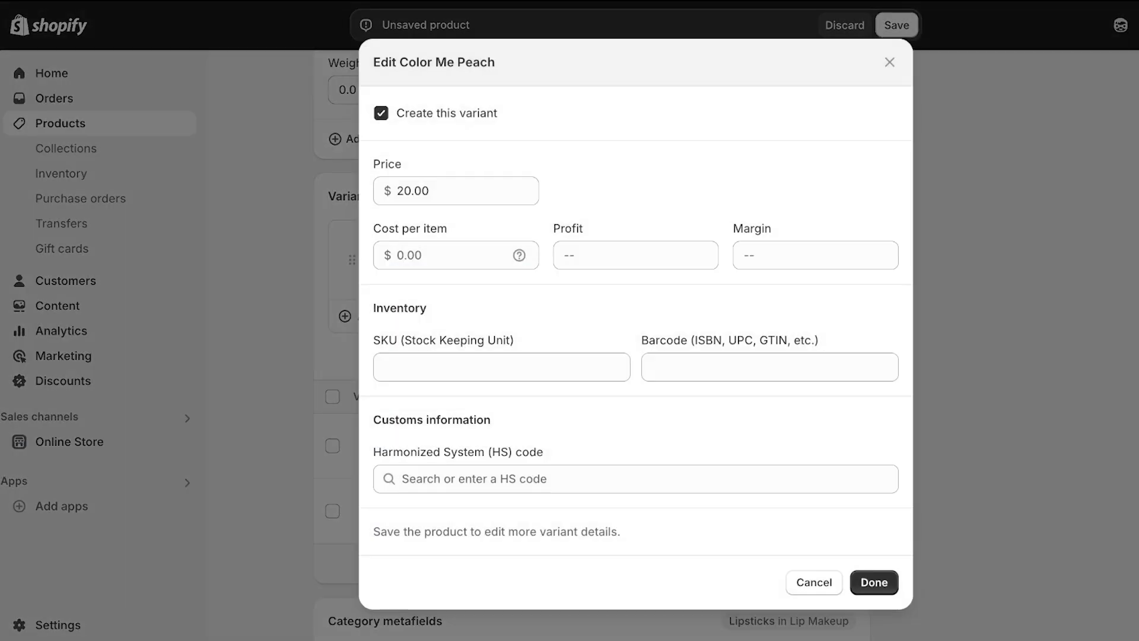
{"action": "left_click", "coordinate": [837, 62]}
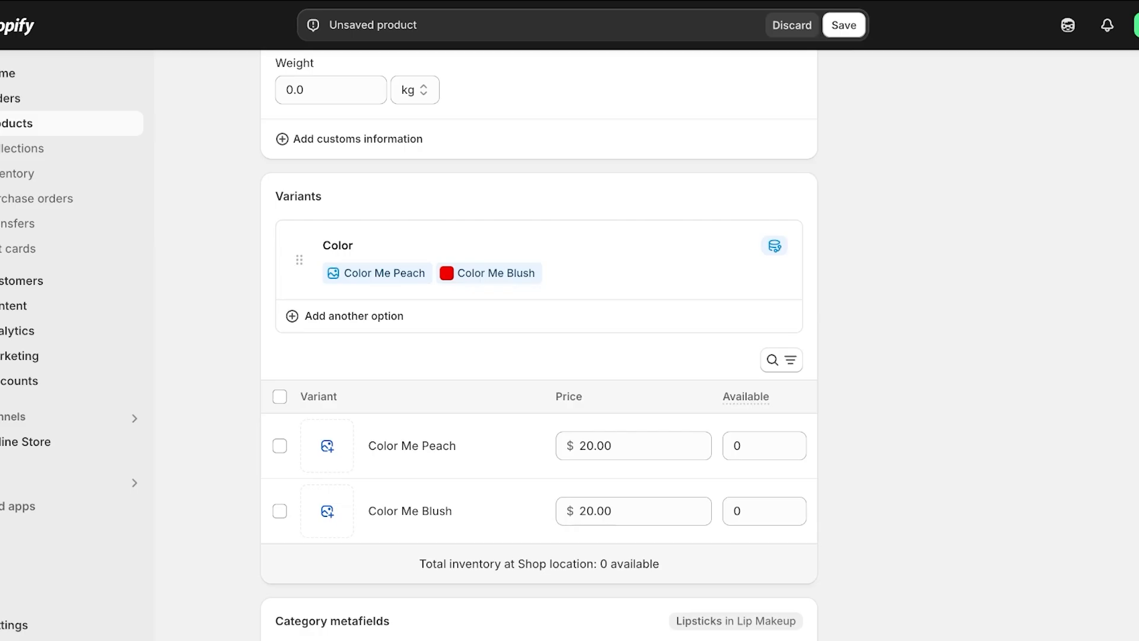
{"action": "left_click", "coordinate": [412, 445]}
{"action": "left_click", "coordinate": [761, 582]}
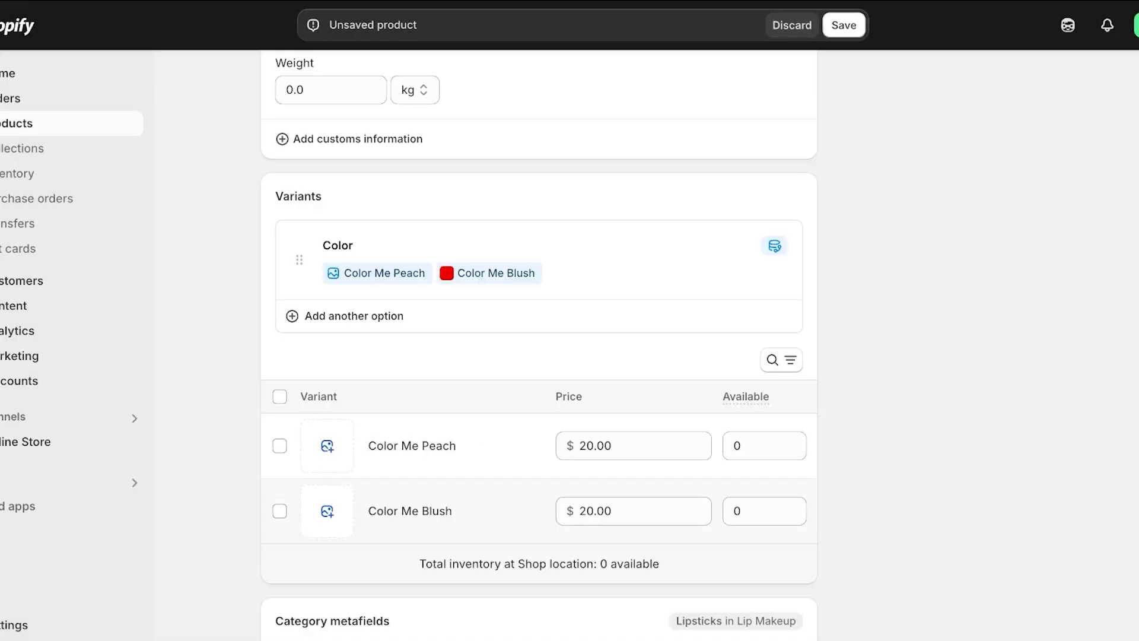
{"action": "type", "text": "600"}
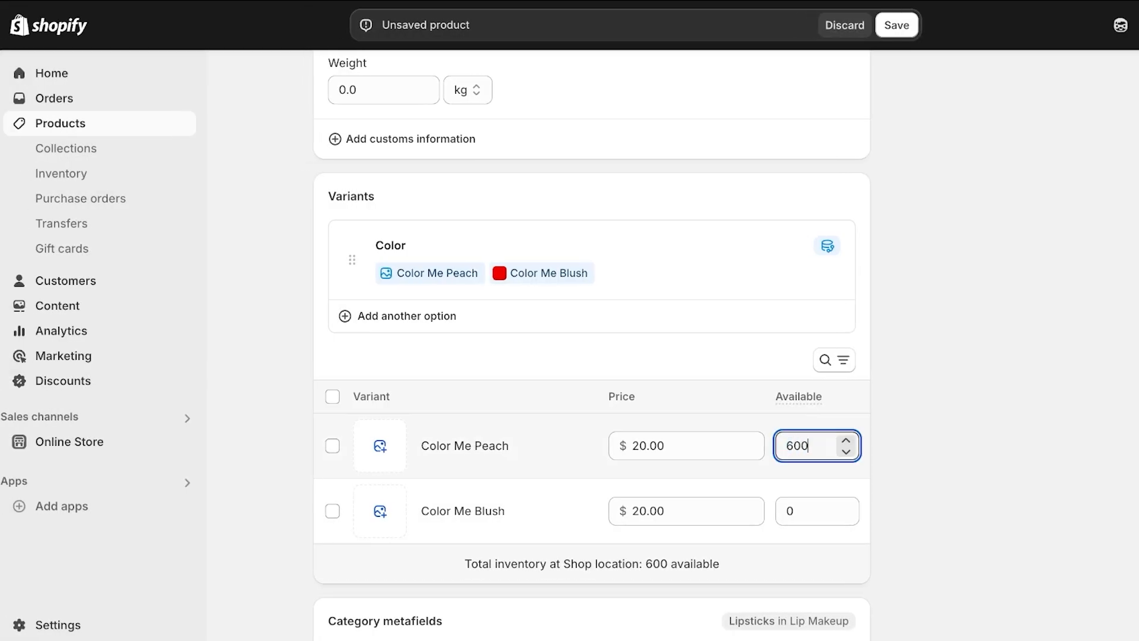
{"action": "key", "text": "Tab"}
{"action": "type", "text": "600"}
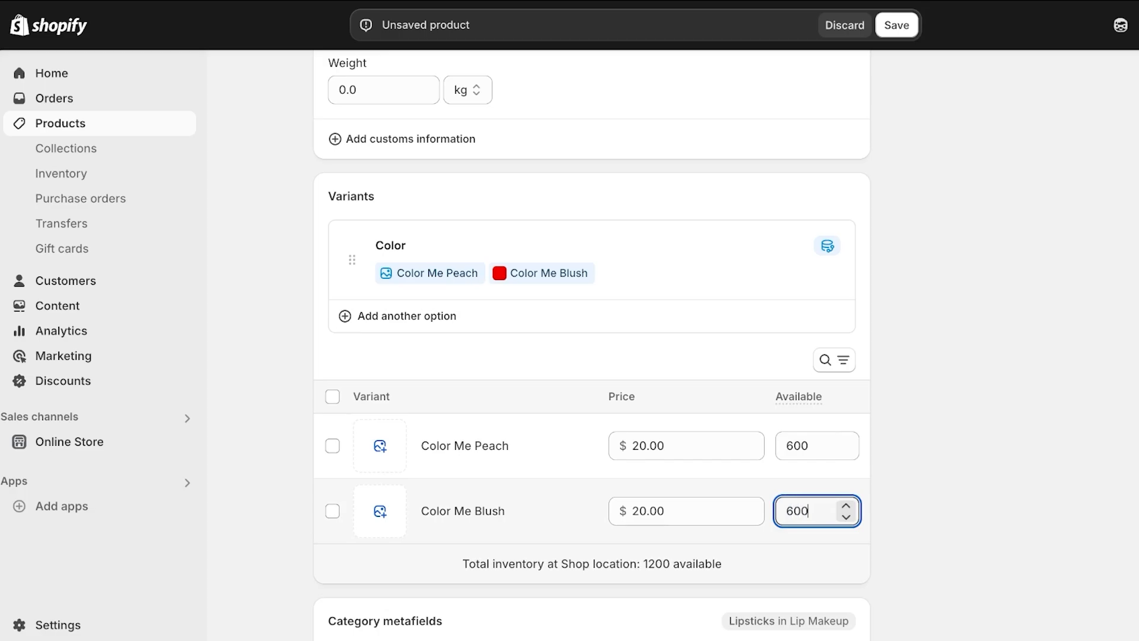
{"action": "key", "text": "Tab"}
{"action": "left_click", "coordinate": [379, 445]}
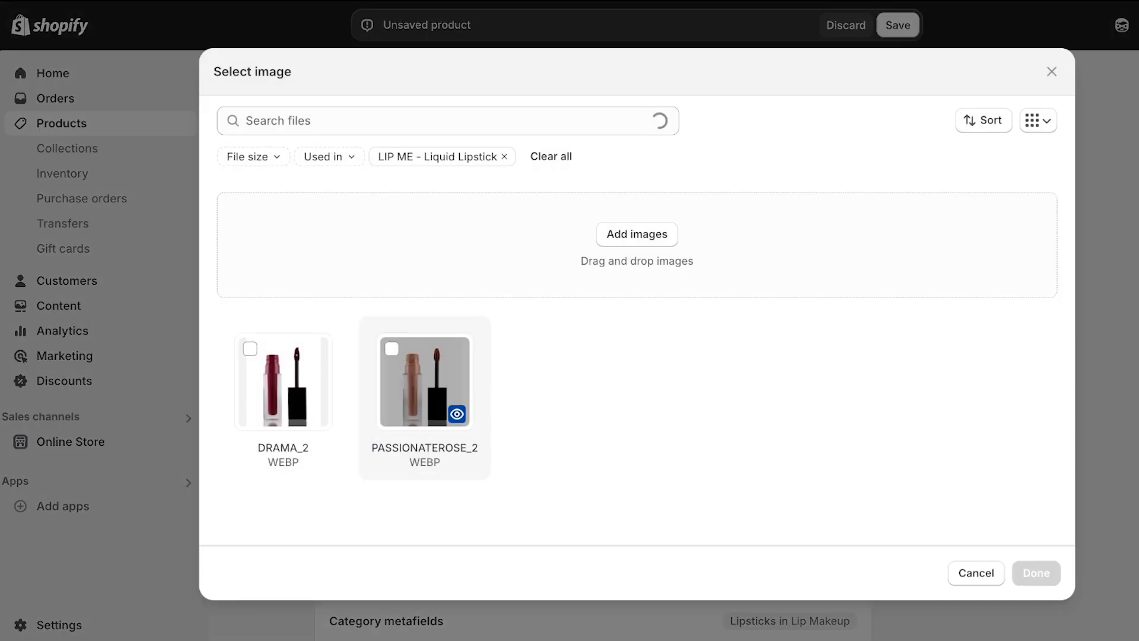
Assign the PASSIONATEROSE_2 image to Color Me Peach and DRAMA_2 to Color Me Blush
{"action": "left_click", "coordinate": [391, 348]}
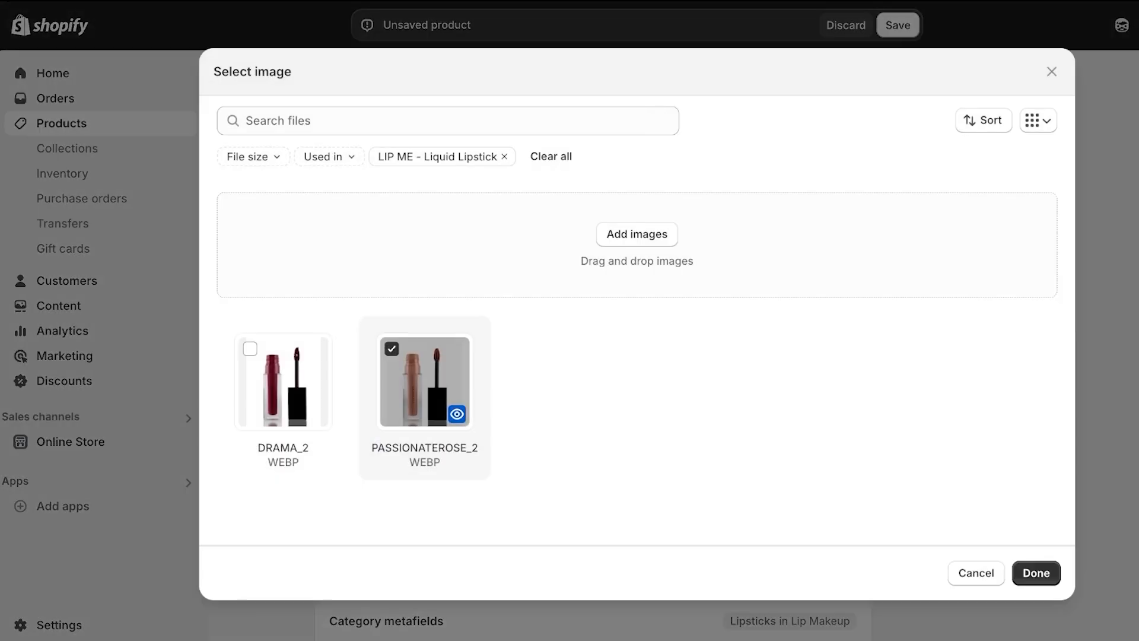
{"action": "left_click", "coordinate": [1036, 573]}
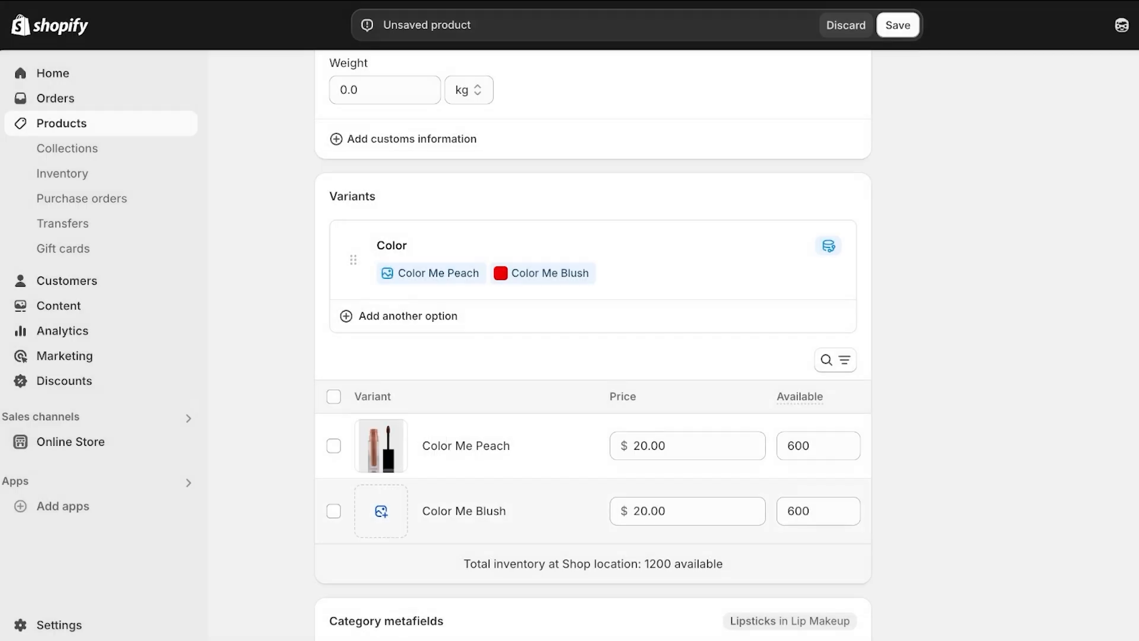
{"action": "left_click", "coordinate": [381, 510]}
{"action": "left_click", "coordinate": [250, 348]}
{"action": "left_click", "coordinate": [1035, 573]}
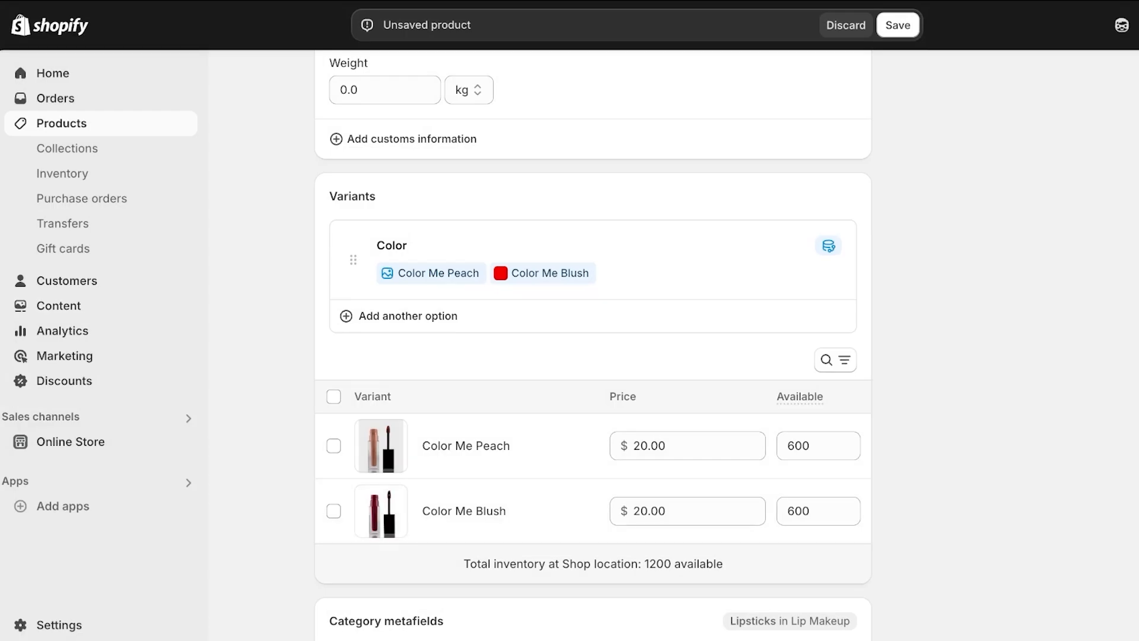
Review the product form and save the LIP ME - Liquid Lipstick product
{"action": "scroll", "coordinate": [593, 344], "scroll_direction": "down", "scroll_amount": 7}
{"action": "scroll", "coordinate": [593, 344], "scroll_direction": "up", "scroll_amount": 4}
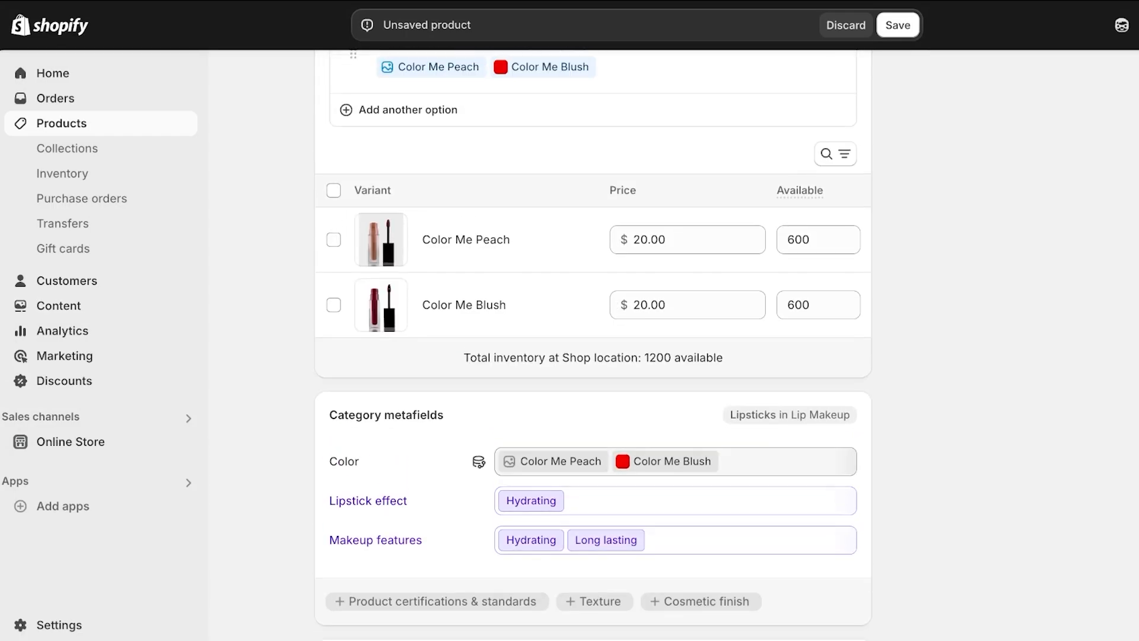
{"action": "scroll", "coordinate": [594, 344], "scroll_direction": "down", "scroll_amount": 4}
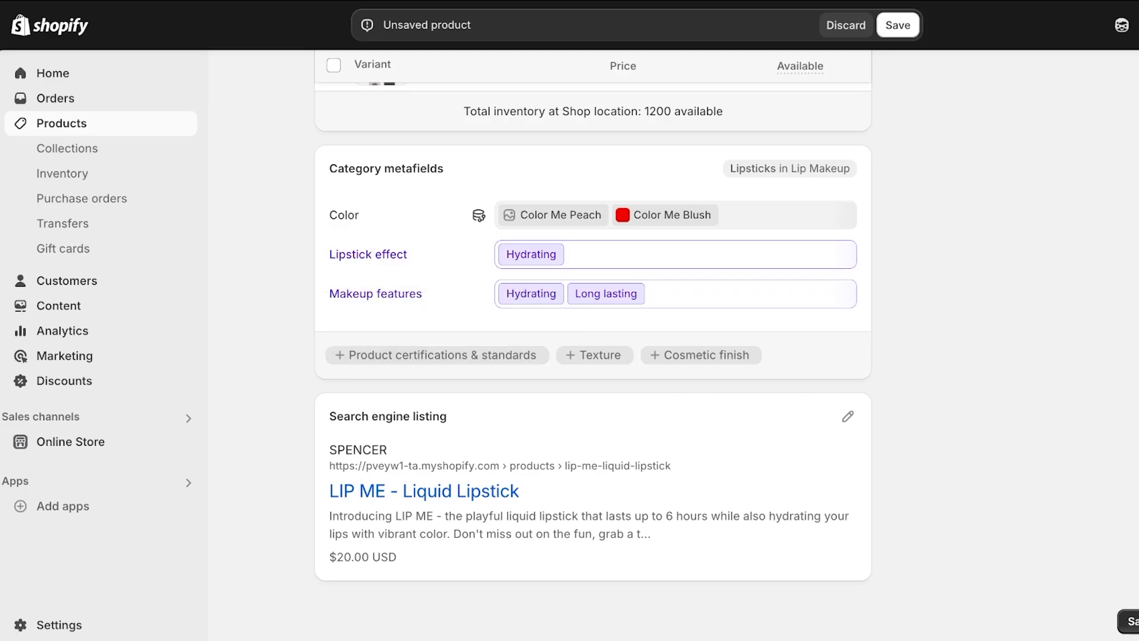
{"action": "left_click", "coordinate": [1006, 621]}
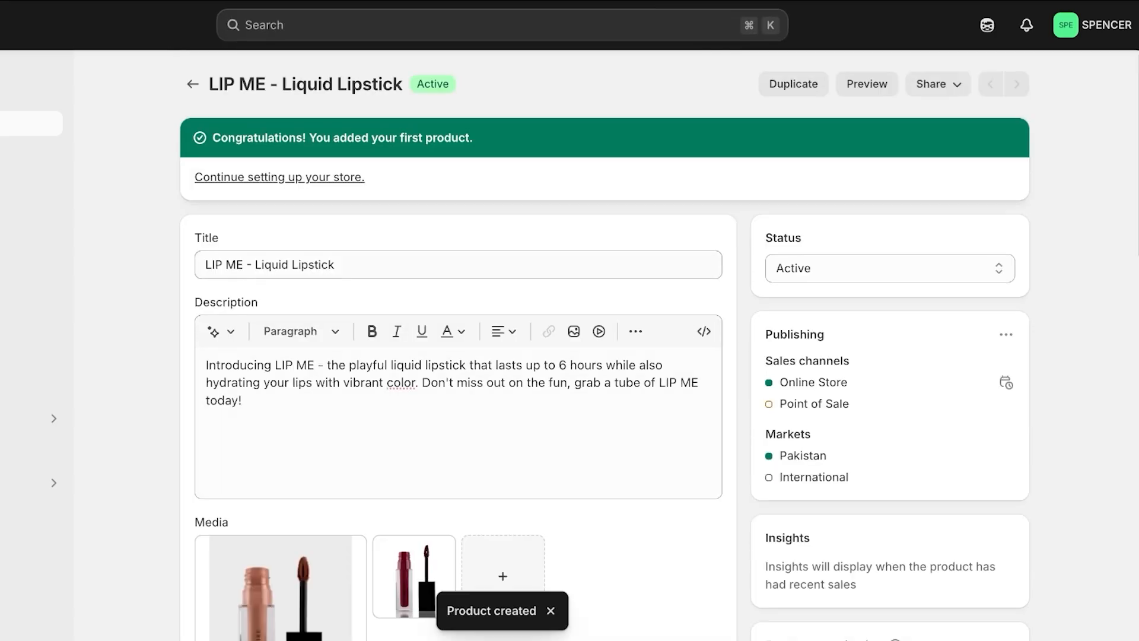
Return to Products, go to Online Store > Themes, and customise the Dawn theme
{"action": "left_click", "coordinate": [193, 84]}
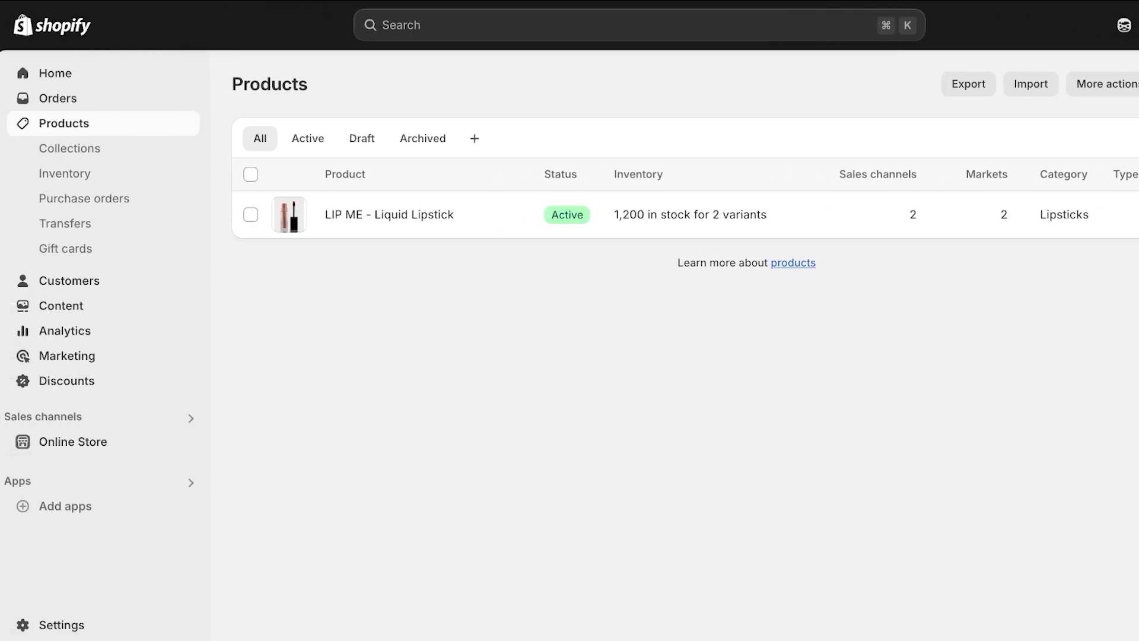
{"action": "left_click", "coordinate": [73, 442]}
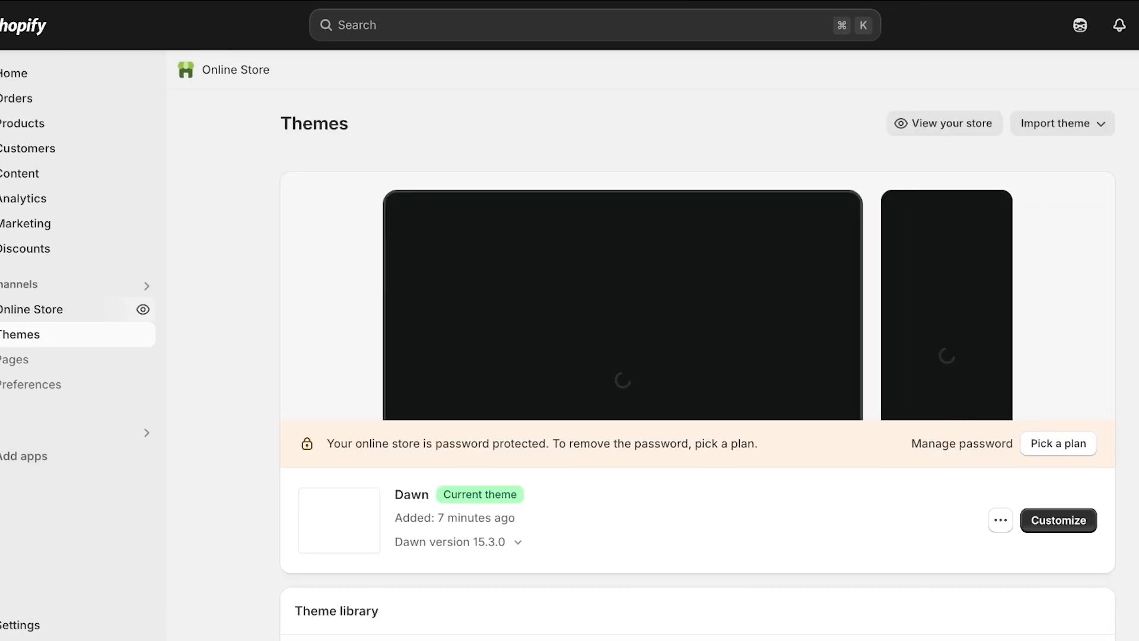
{"action": "left_click", "coordinate": [965, 521]}
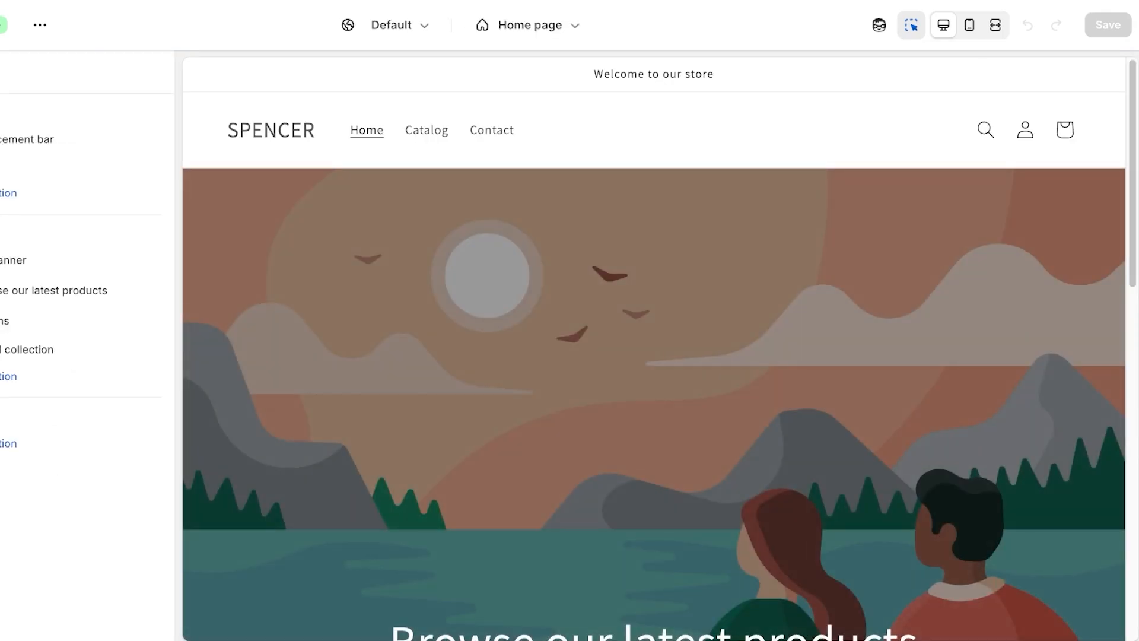
Inspect the Image banner section and the theme's Logo settings, then return to the section list
{"action": "left_click", "coordinate": [617, 356]}
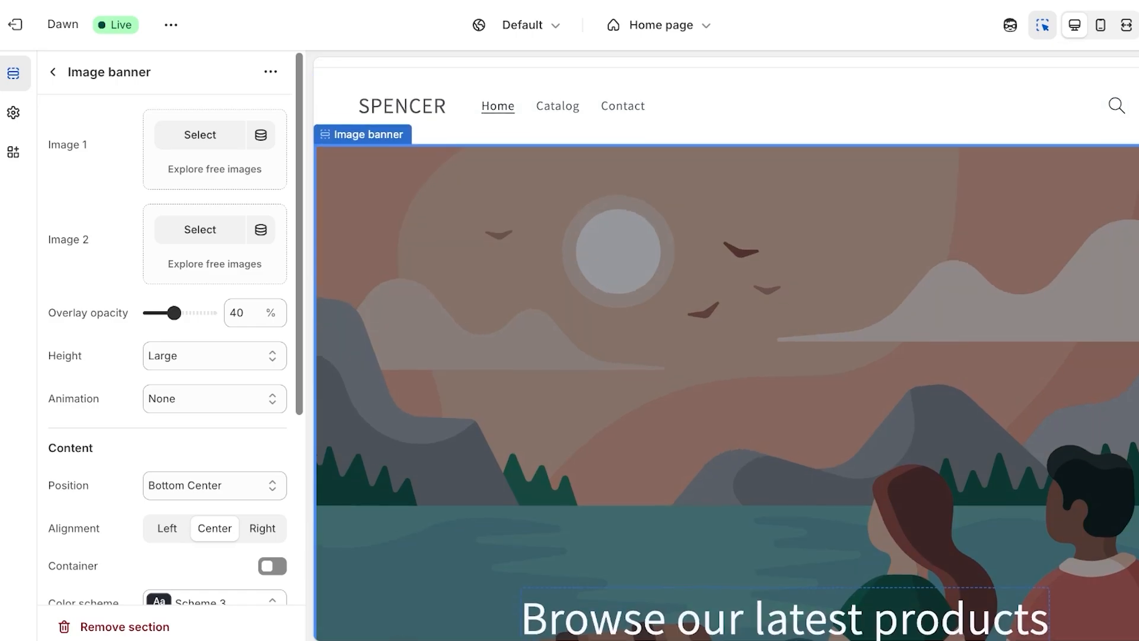
{"action": "left_click", "coordinate": [13, 113]}
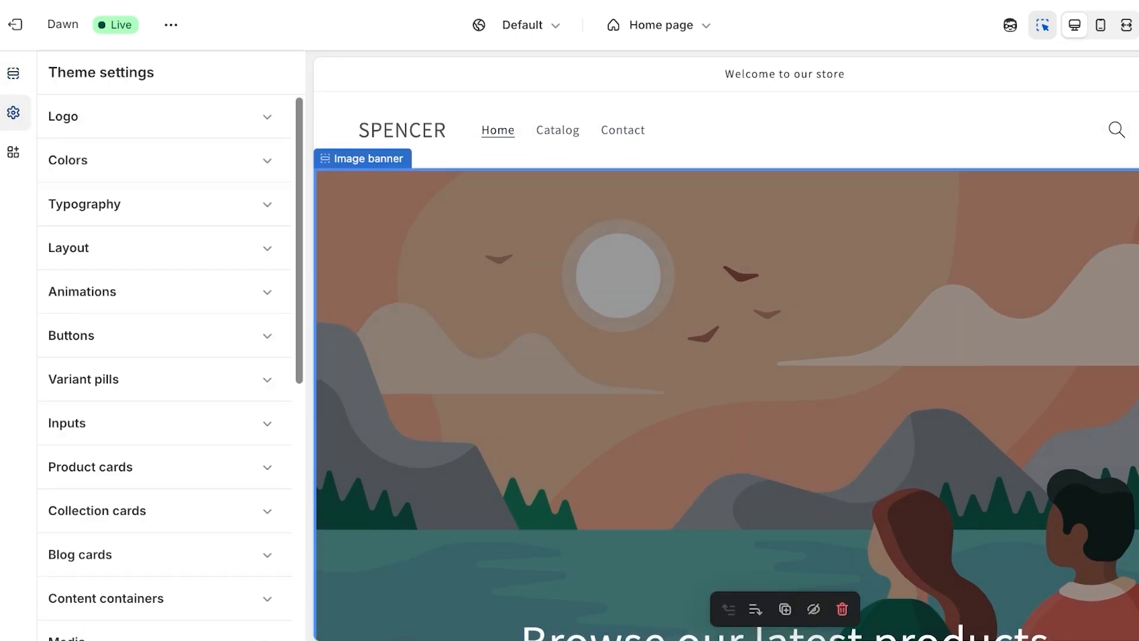
{"action": "left_click", "coordinate": [165, 117]}
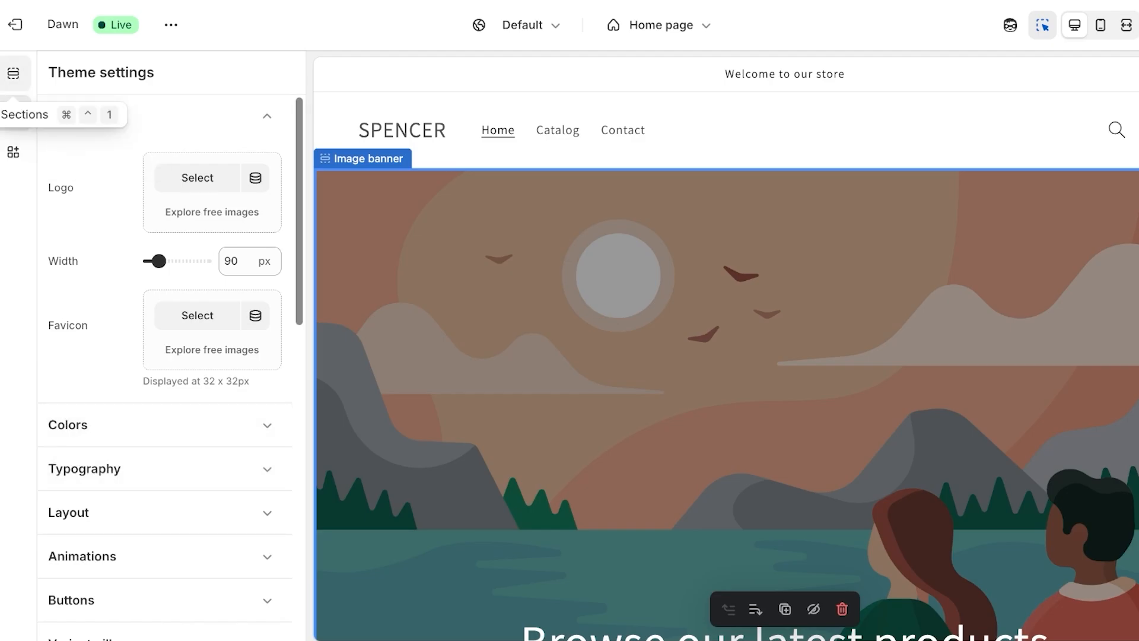
{"action": "left_click", "coordinate": [13, 73]}
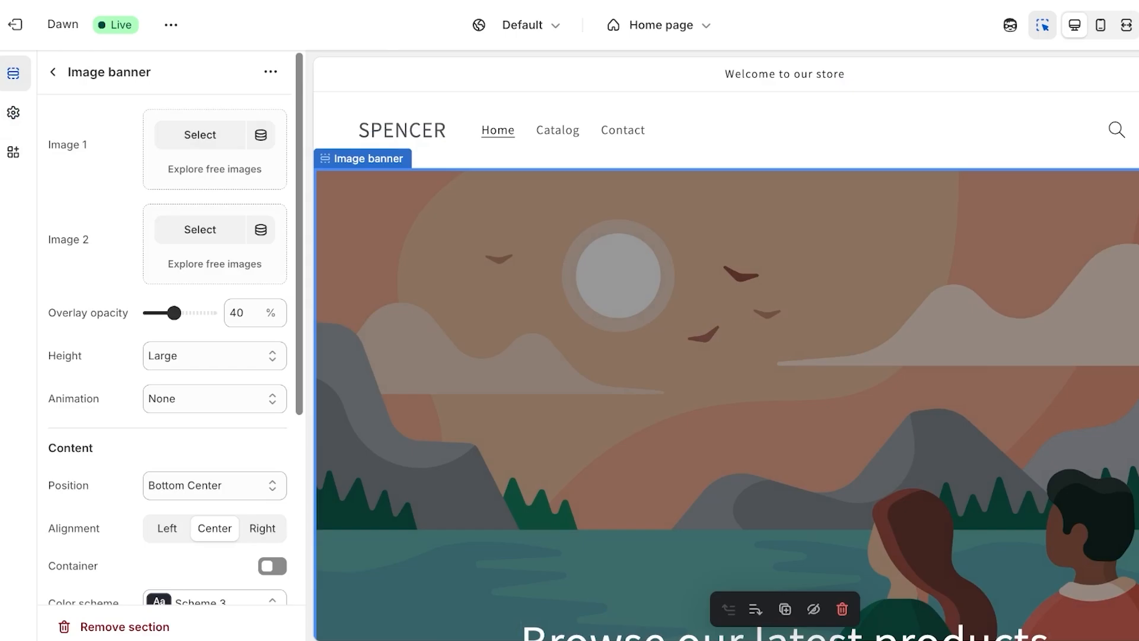
{"action": "left_click", "coordinate": [52, 72]}
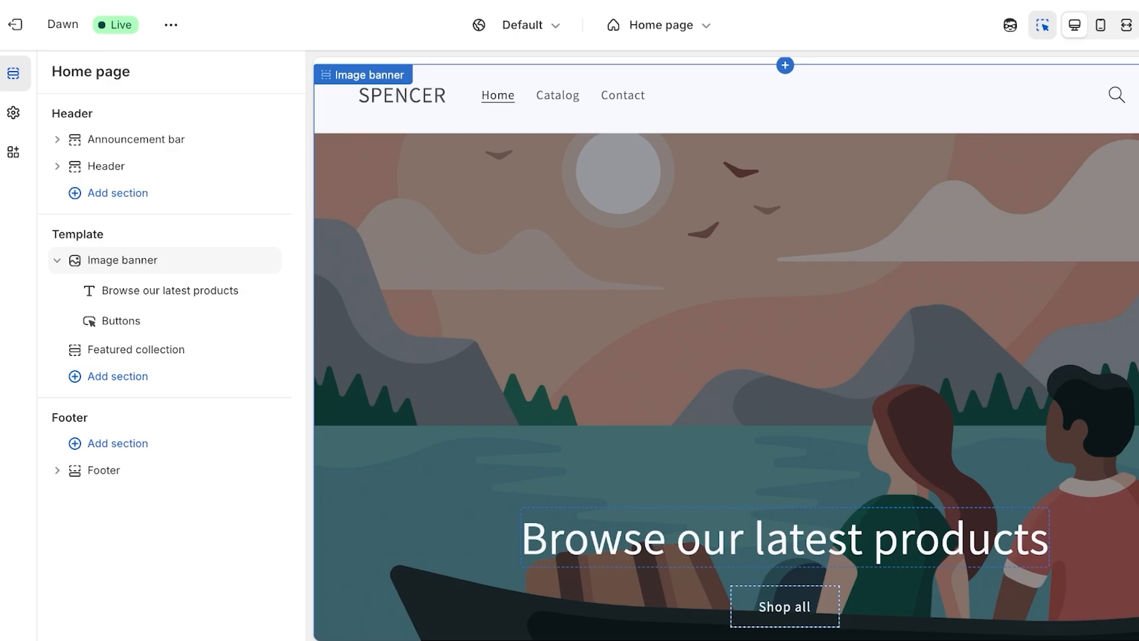
Choose PASSIONATEROSE_2 as the Image banner's Image 1
{"action": "left_click", "coordinate": [122, 260]}
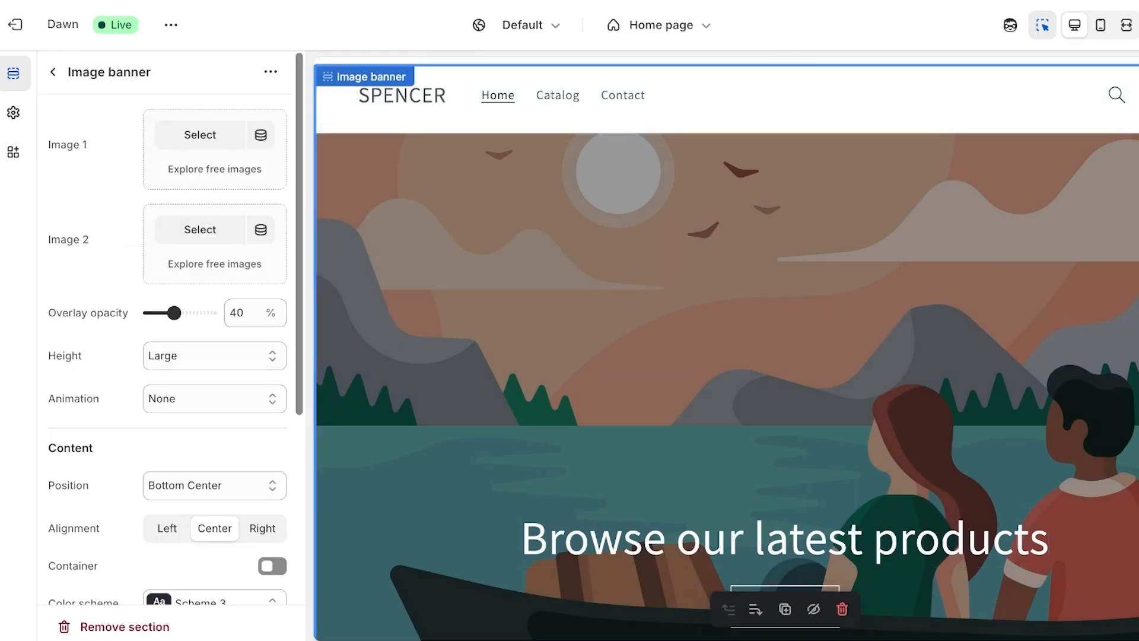
{"action": "left_click", "coordinate": [200, 135]}
{"action": "left_click", "coordinate": [421, 382]}
Confirm PASSIONATEROSE_2 as the banner image and review the Shop all button settings
{"action": "left_click", "coordinate": [1033, 573]}
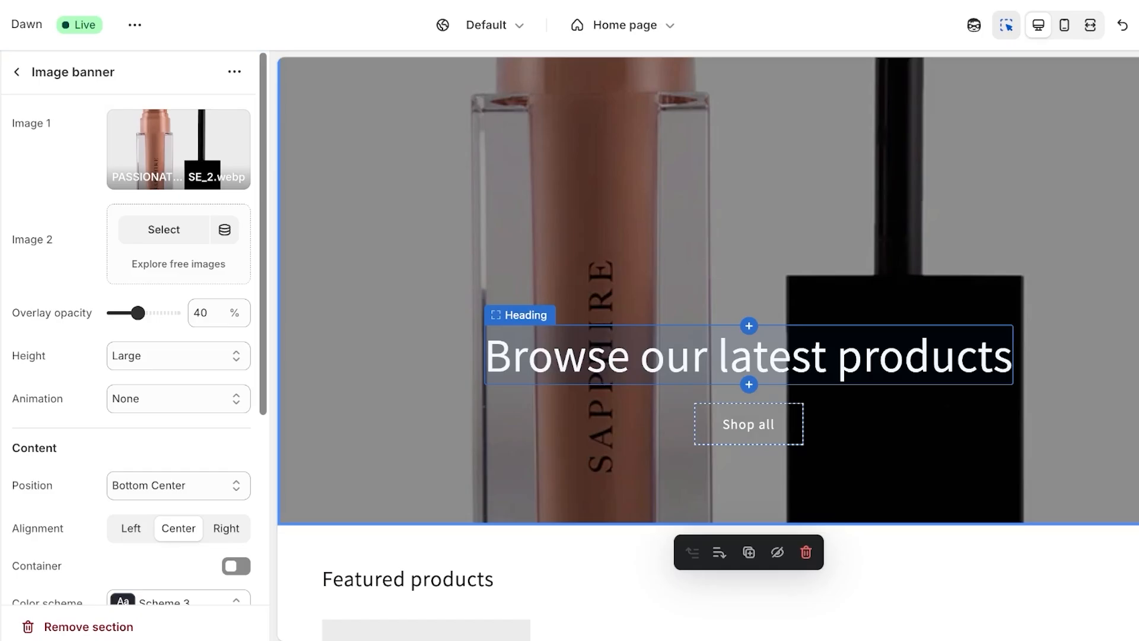
{"action": "left_click", "coordinate": [749, 356]}
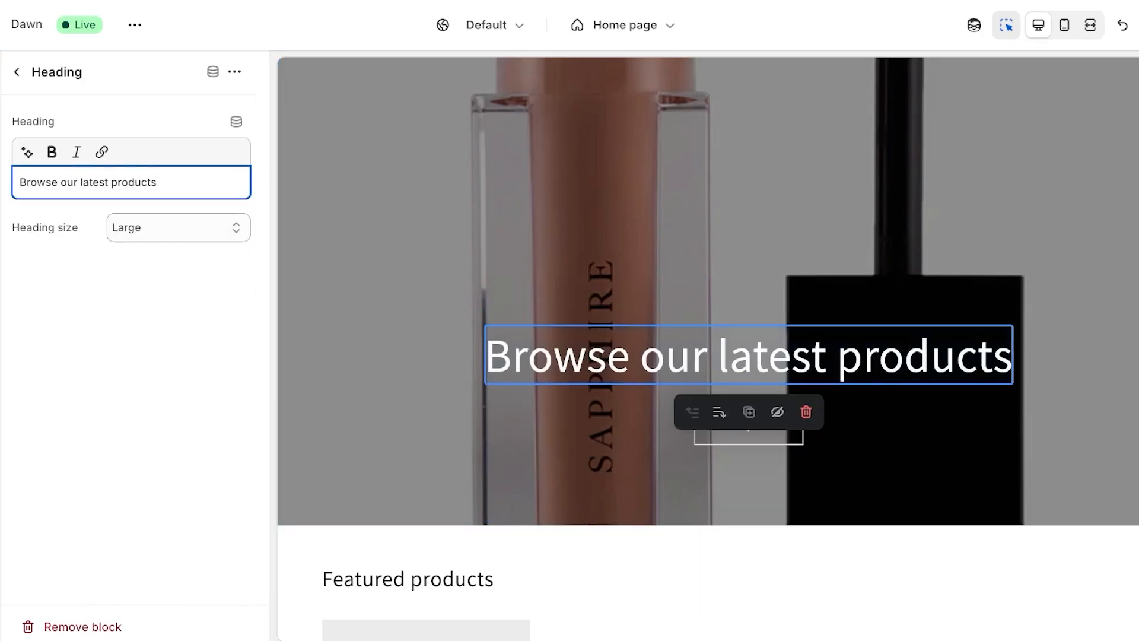
{"action": "left_click", "coordinate": [749, 424]}
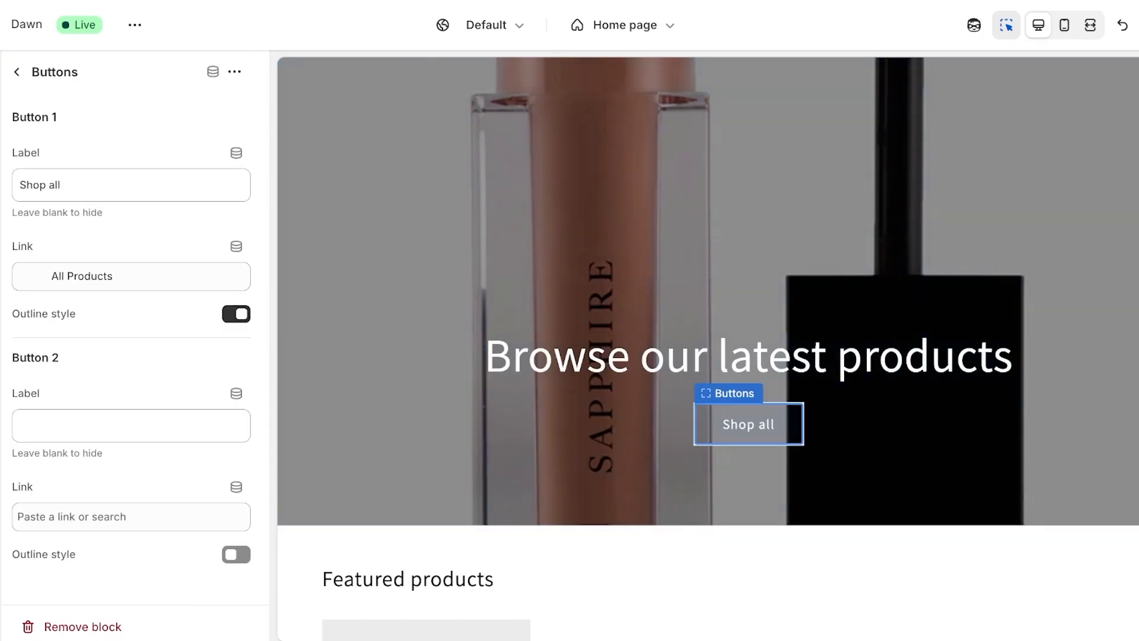
{"action": "scroll", "coordinate": [749, 424], "scroll_direction": "down", "scroll_amount": 7}
{"action": "scroll", "coordinate": [748, 424], "scroll_direction": "up", "scroll_amount": 12}
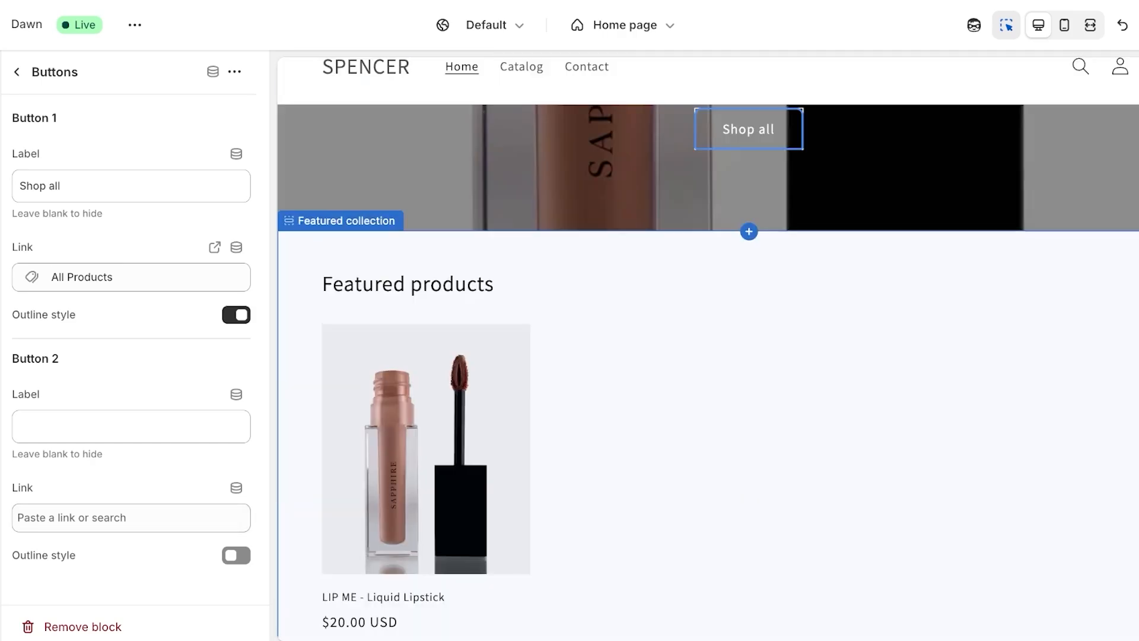
Browse the home page sections and the Add section list, closing it without adding anything
{"action": "left_click", "coordinate": [16, 72]}
{"action": "scroll", "coordinate": [748, 409], "scroll_direction": "down", "scroll_amount": 12}
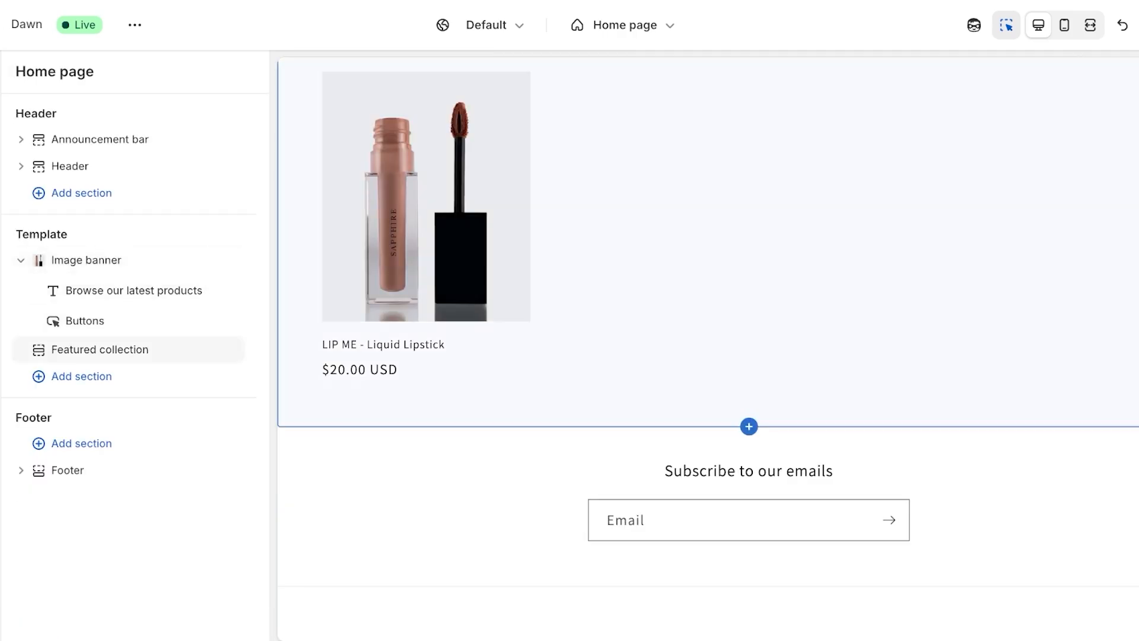
{"action": "scroll", "coordinate": [748, 409], "scroll_direction": "up", "scroll_amount": 12}
{"action": "scroll", "coordinate": [748, 409], "scroll_direction": "down", "scroll_amount": 12}
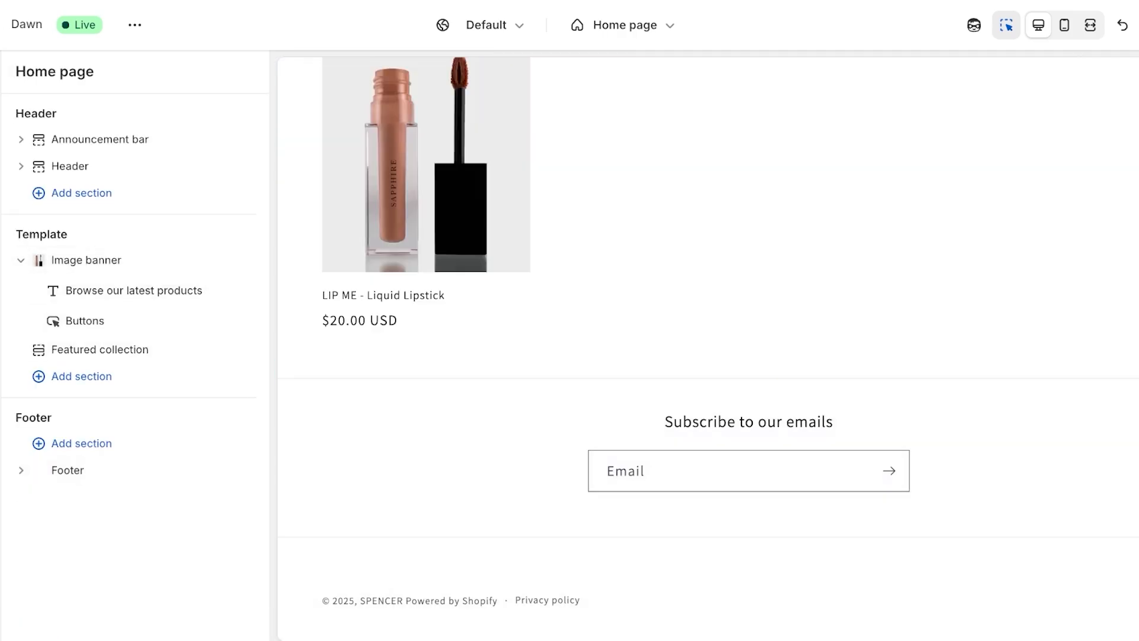
{"action": "left_click", "coordinate": [82, 376]}
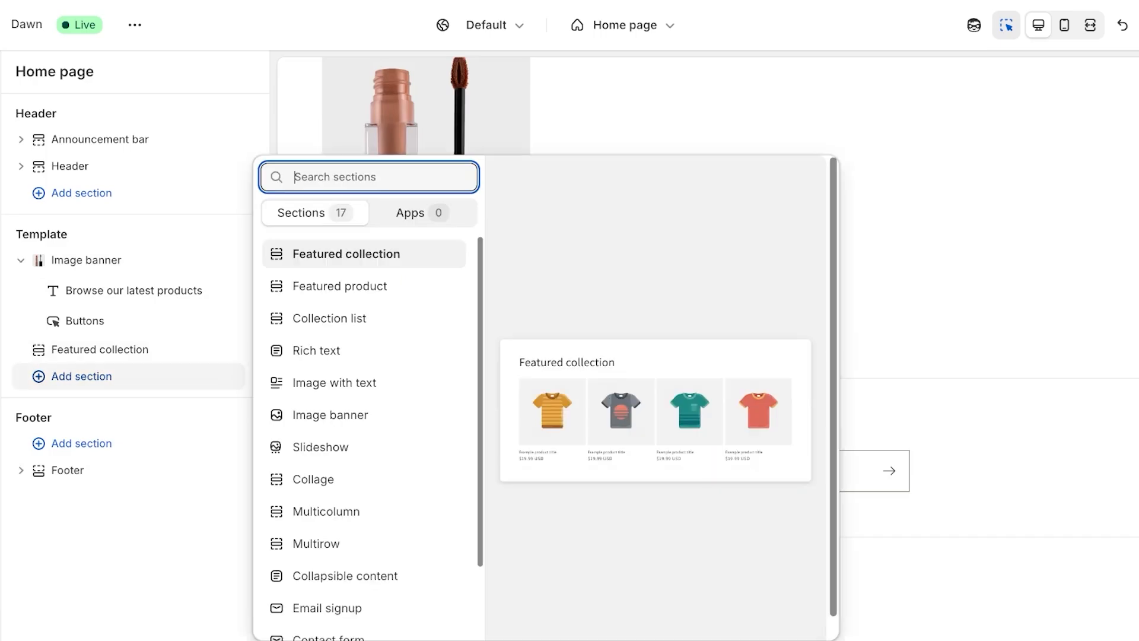
{"action": "scroll", "coordinate": [364, 439], "scroll_direction": "down", "scroll_amount": 3}
{"action": "scroll", "coordinate": [364, 439], "scroll_direction": "up", "scroll_amount": 3}
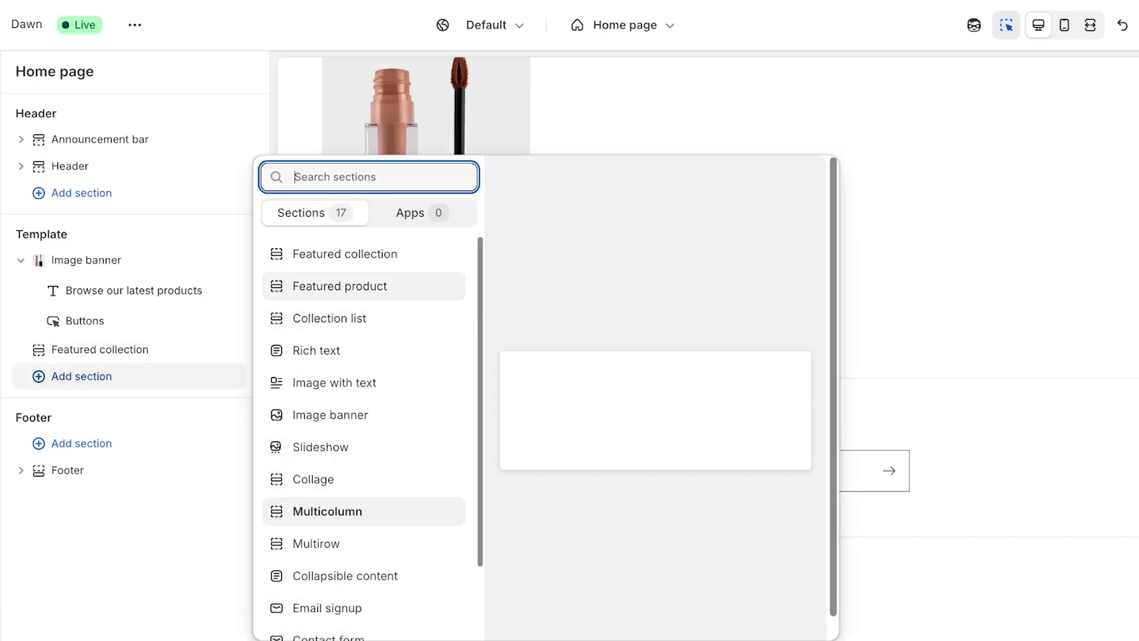
{"action": "scroll", "coordinate": [363, 439], "scroll_direction": "down", "scroll_amount": 2}
{"action": "scroll", "coordinate": [363, 439], "scroll_direction": "up", "scroll_amount": 2}
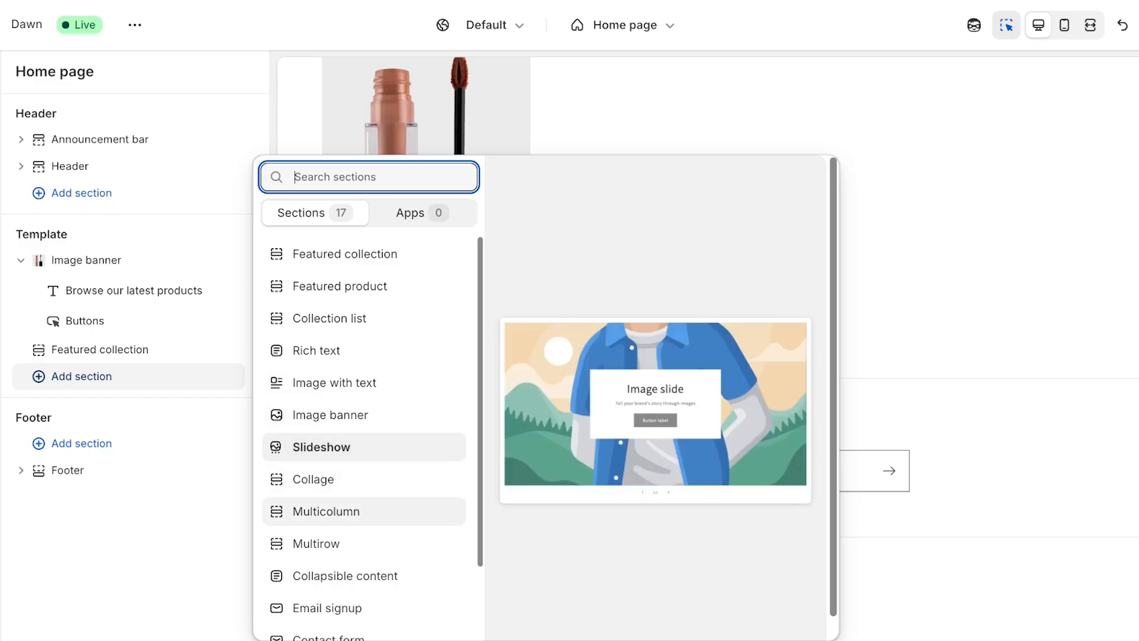
{"action": "key", "text": "Escape"}
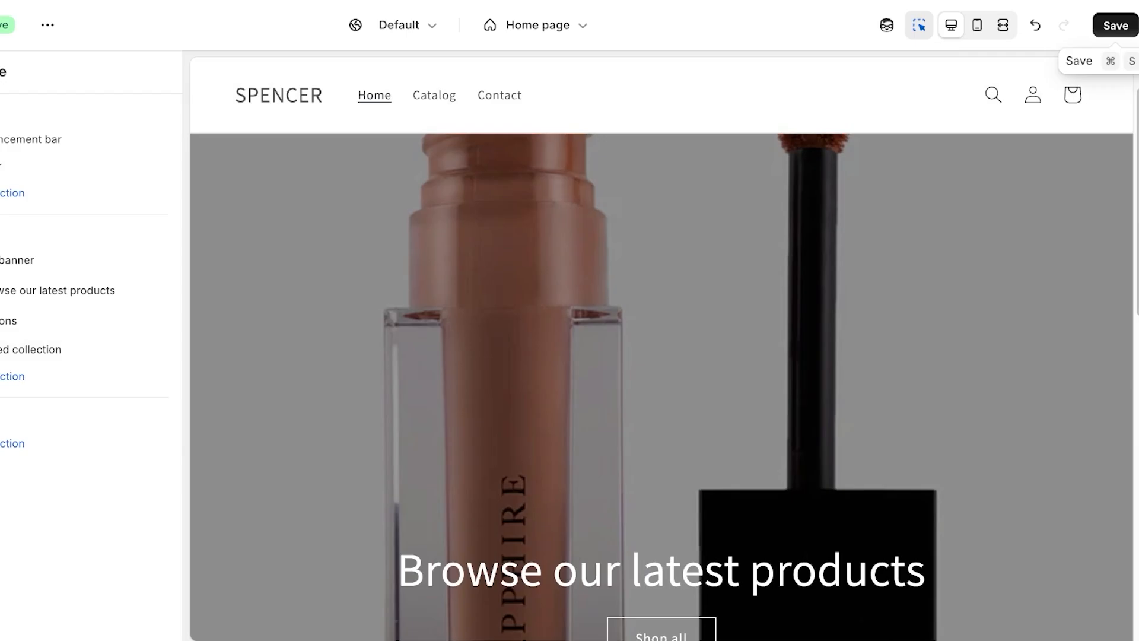
Save the Dawn theme changes and exit to the Themes page to review its preview
{"action": "left_click", "coordinate": [1115, 26]}
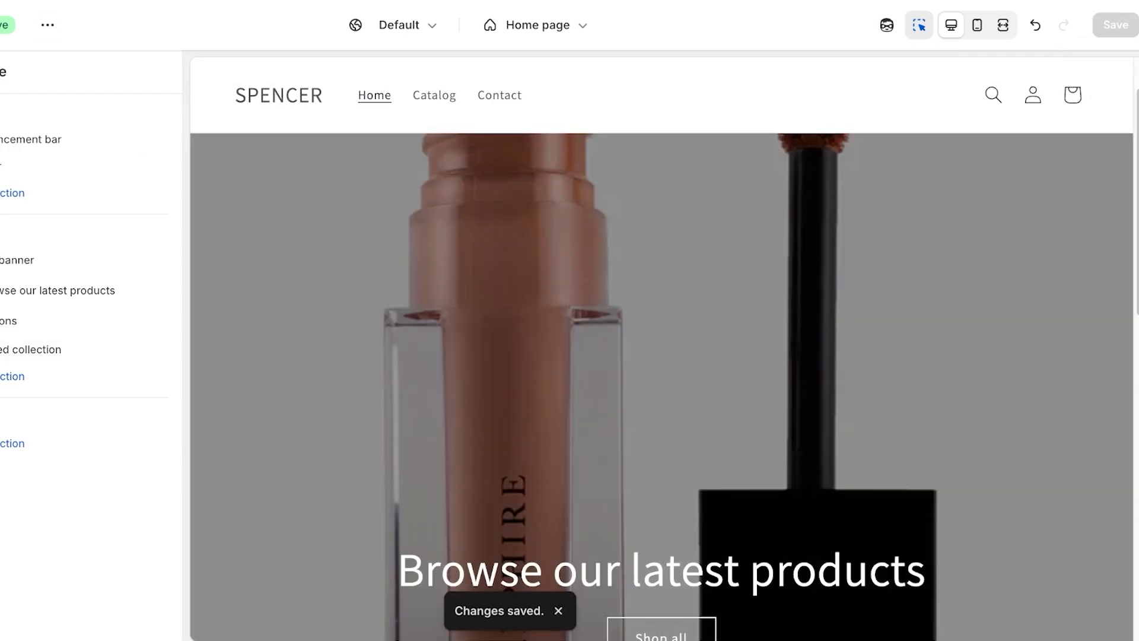
{"action": "left_click", "coordinate": [1, 25]}
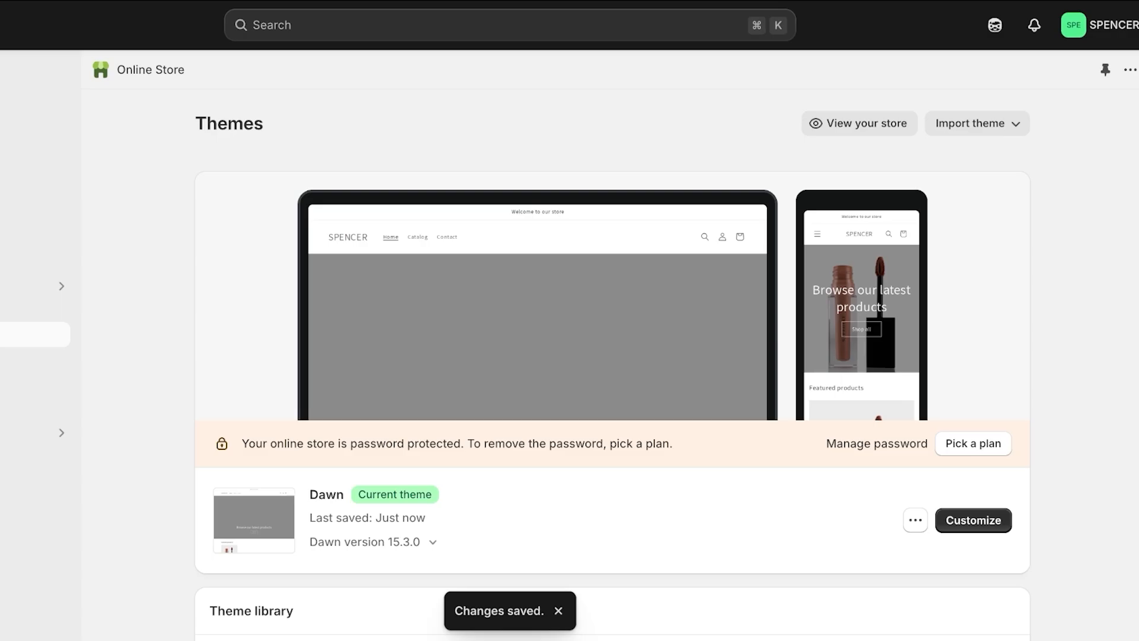
{"action": "scroll", "coordinate": [612, 356], "scroll_direction": "down", "scroll_amount": 2}
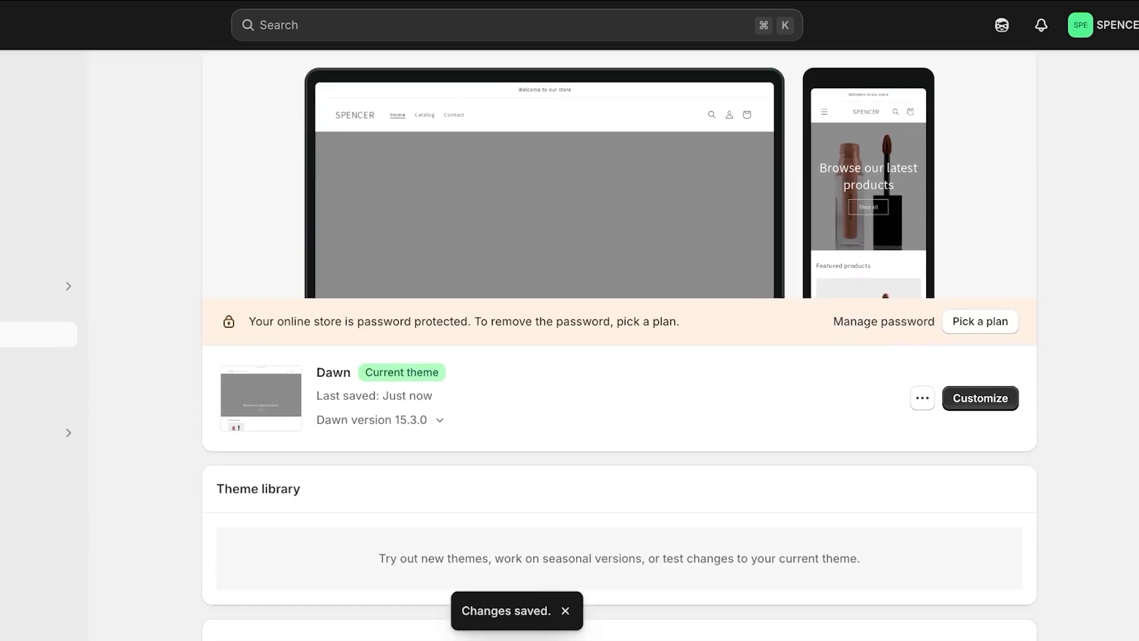
{"action": "scroll", "coordinate": [612, 356], "scroll_direction": "up", "scroll_amount": 2}
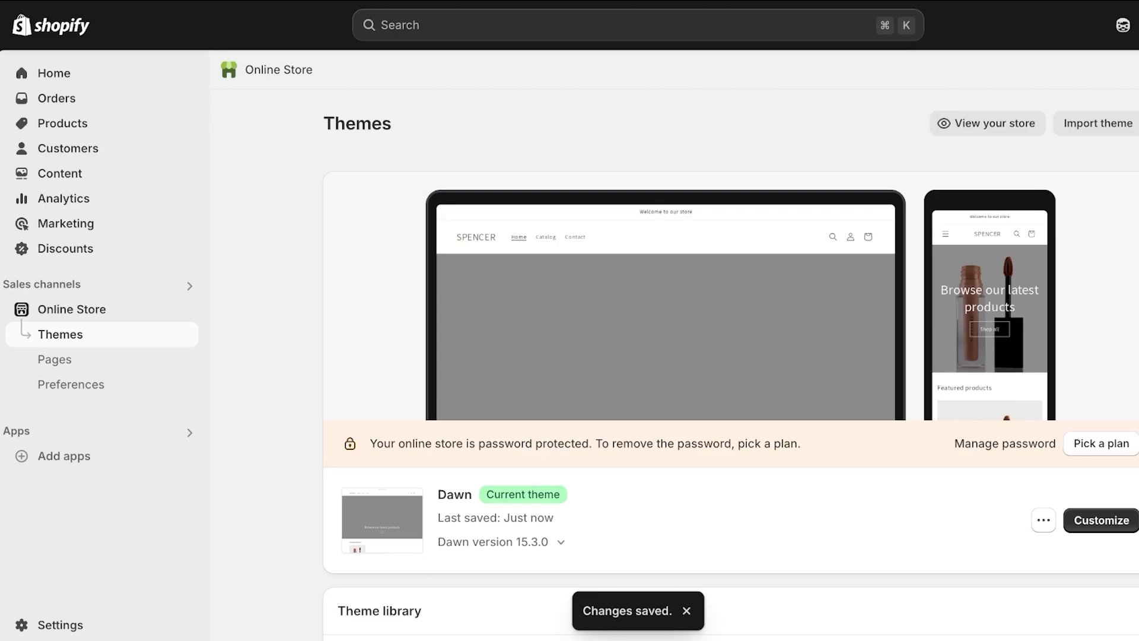
Open Payments under Settings and review the inactive PayPal option and automatic capture at checkout
{"action": "left_click", "coordinate": [60, 625]}
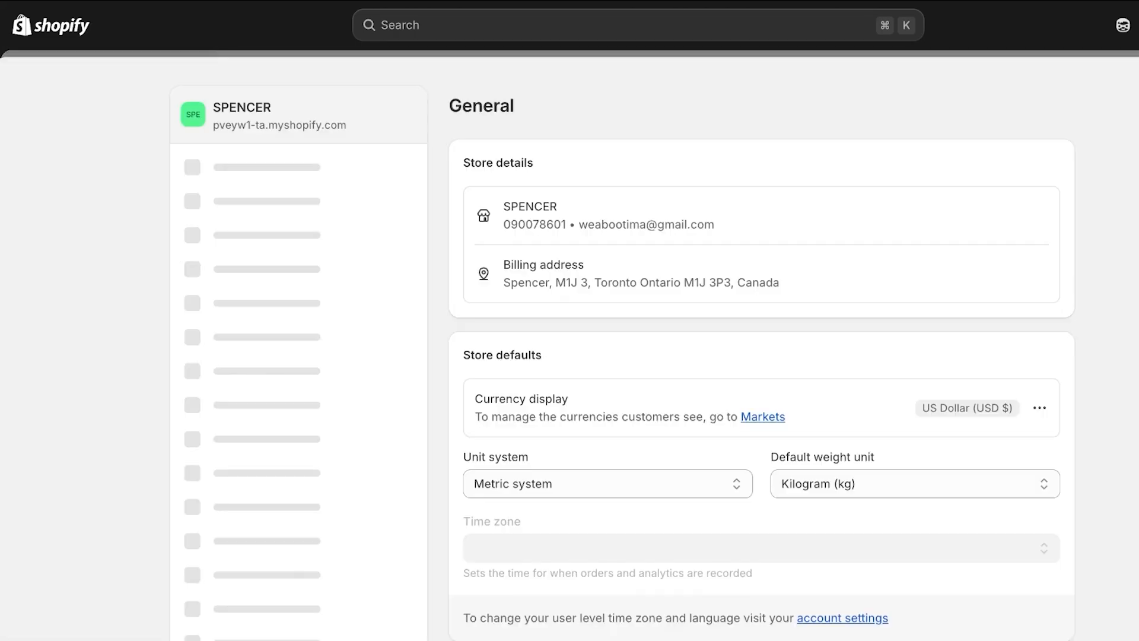
{"action": "left_click", "coordinate": [213, 282]}
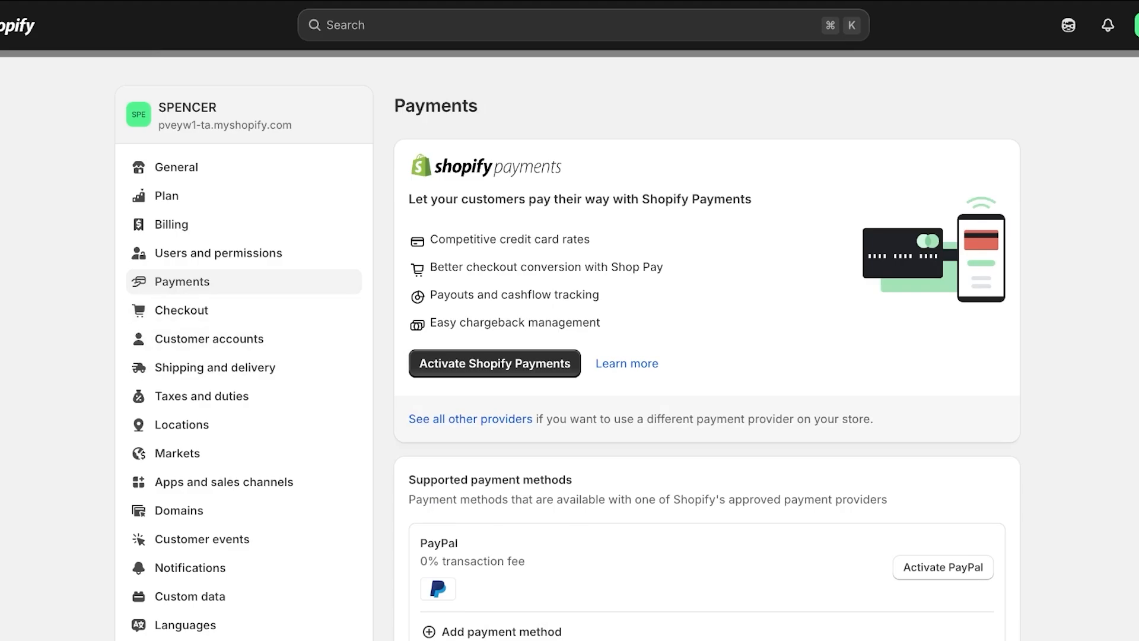
{"action": "scroll", "coordinate": [706, 356], "scroll_direction": "down", "scroll_amount": 7}
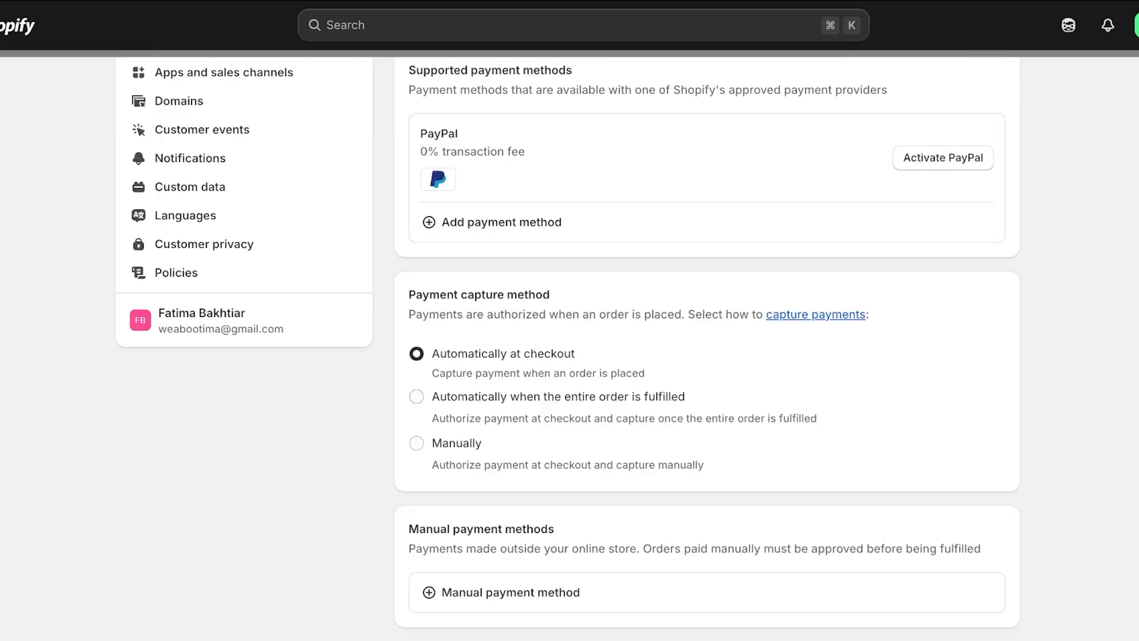
{"action": "scroll", "coordinate": [706, 356], "scroll_direction": "down", "scroll_amount": 3}
{"action": "scroll", "coordinate": [706, 356], "scroll_direction": "up", "scroll_amount": 4}
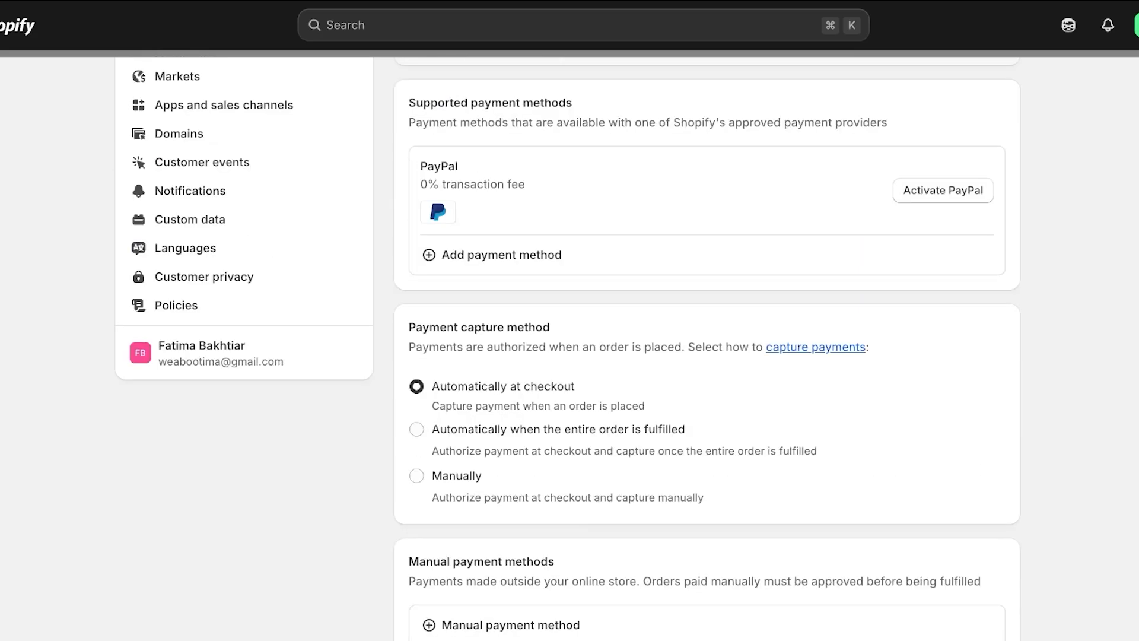